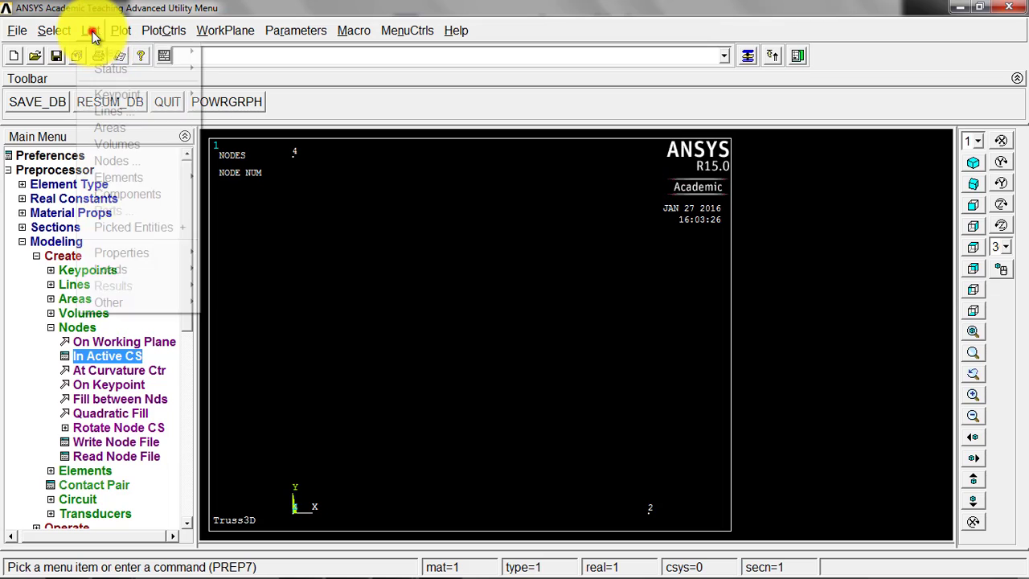
# List all nodes with coordinates only to review their positions, and close the listing.
pyautogui.click(116, 161)
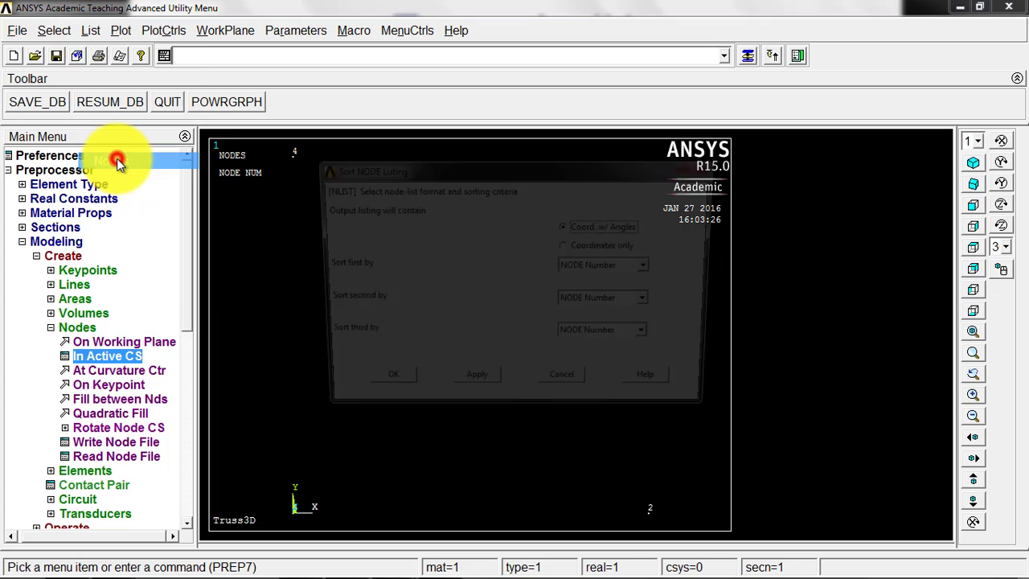
pyautogui.click(602, 246)
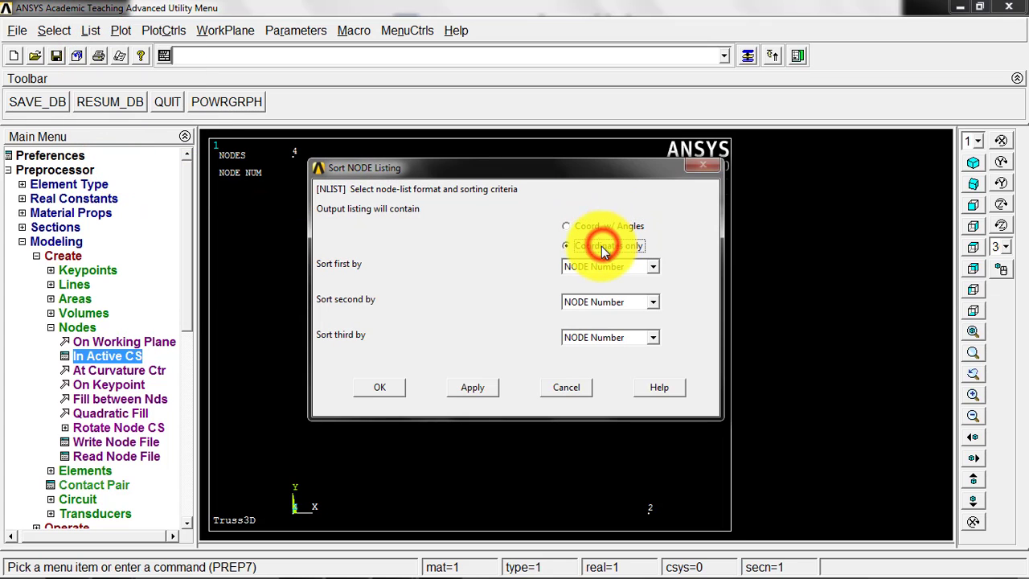
pyautogui.click(374, 388)
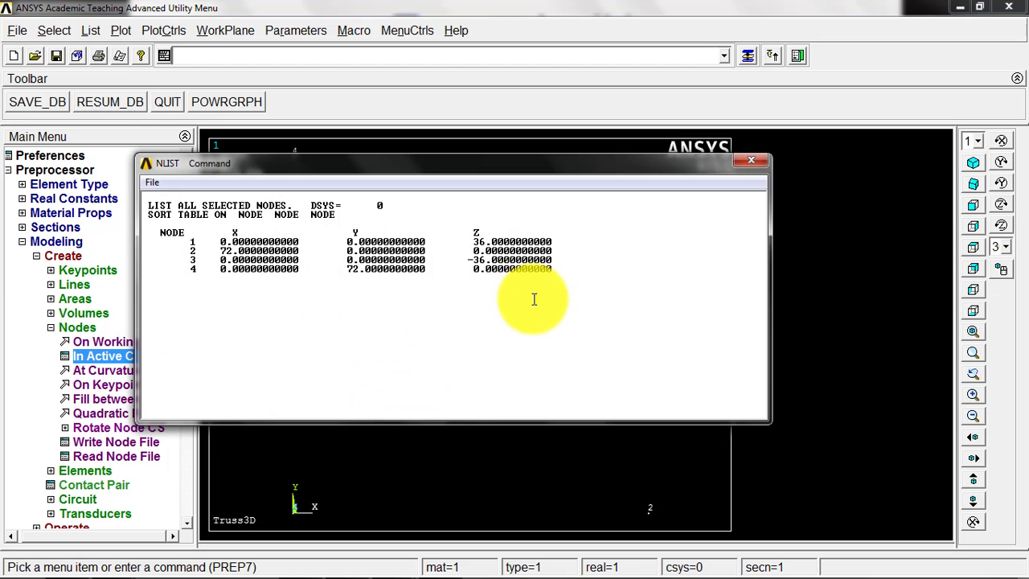
pyautogui.click(742, 166)
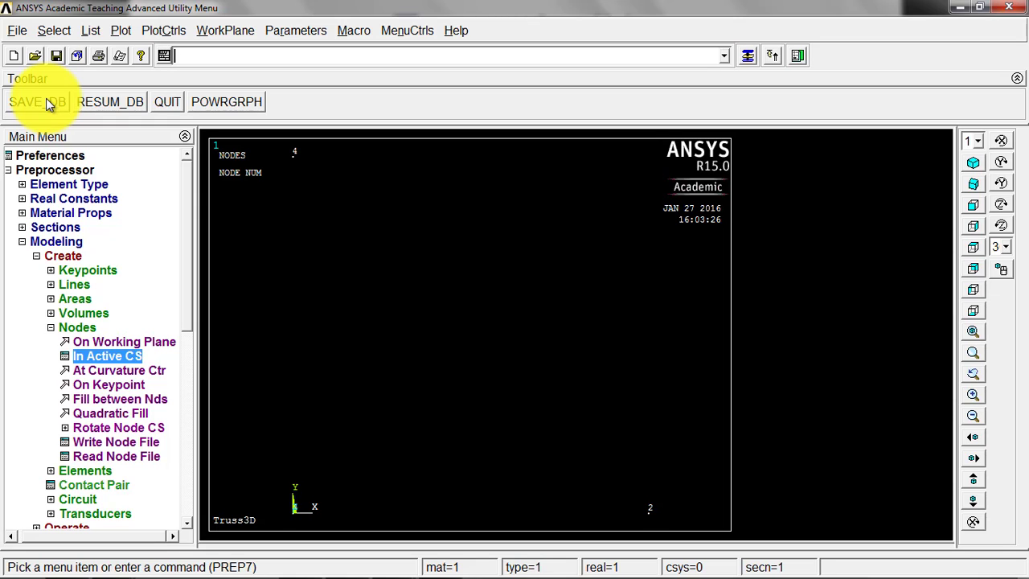
# Display the truss nodes in the isometric view.
pyautogui.click(149, 30)
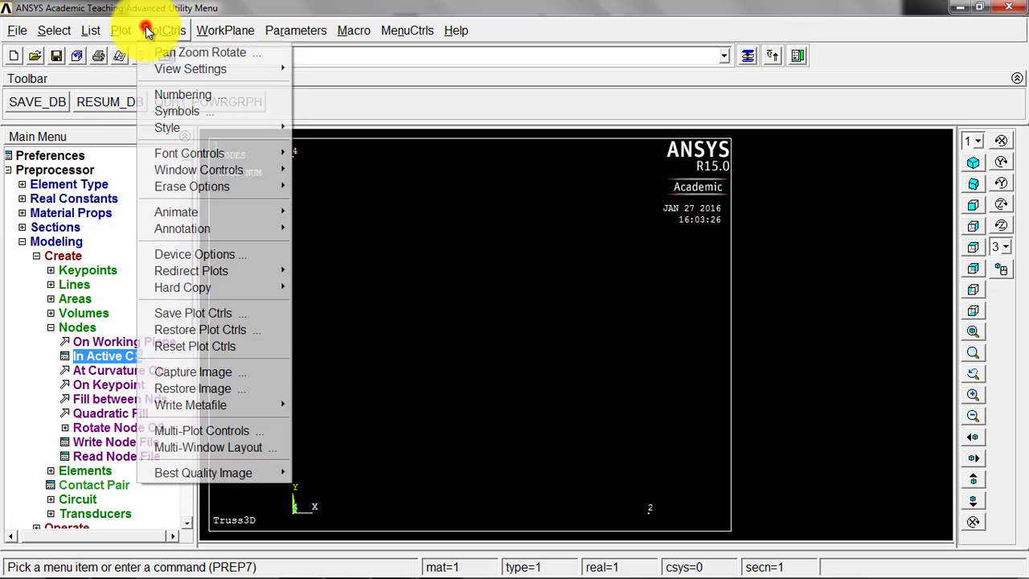
pyautogui.click(179, 53)
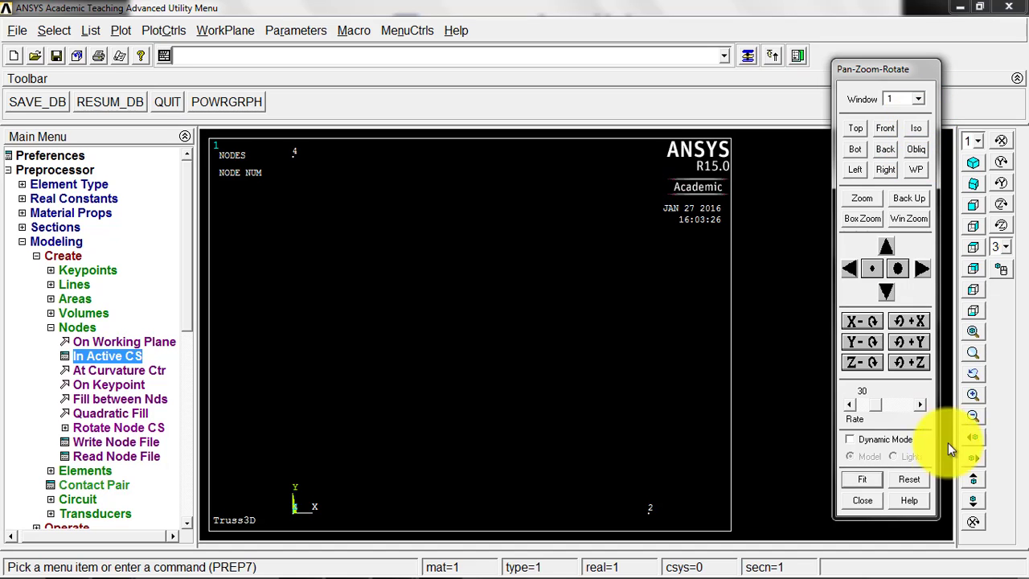
pyautogui.click(855, 503)
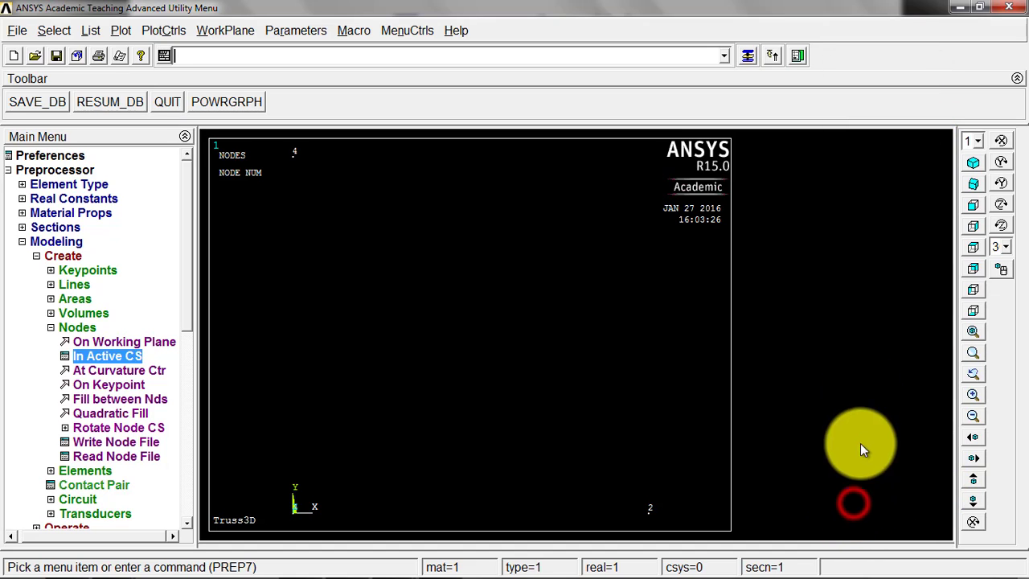
pyautogui.click(974, 161)
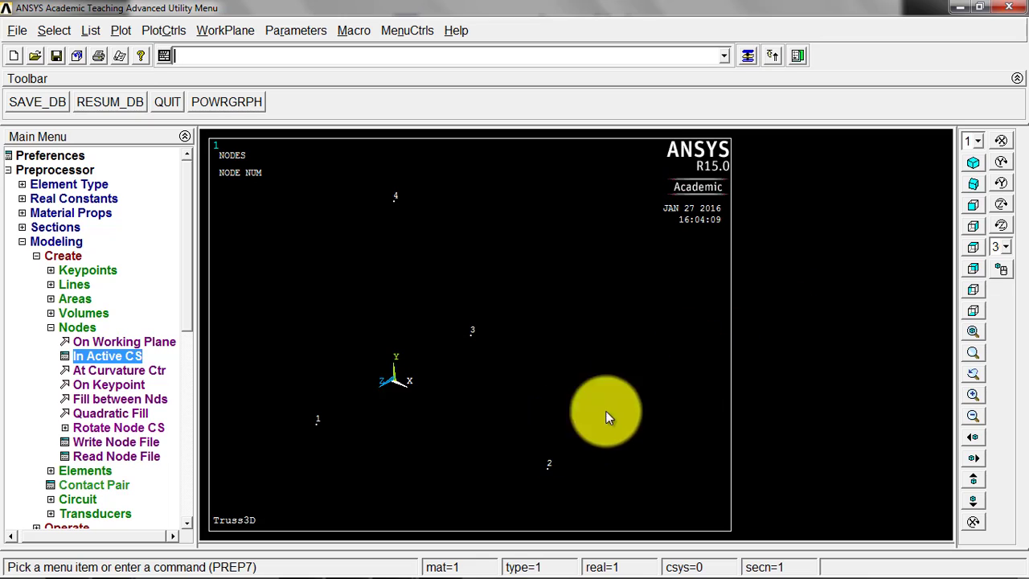
pyautogui.click(972, 185)
pyautogui.click(974, 163)
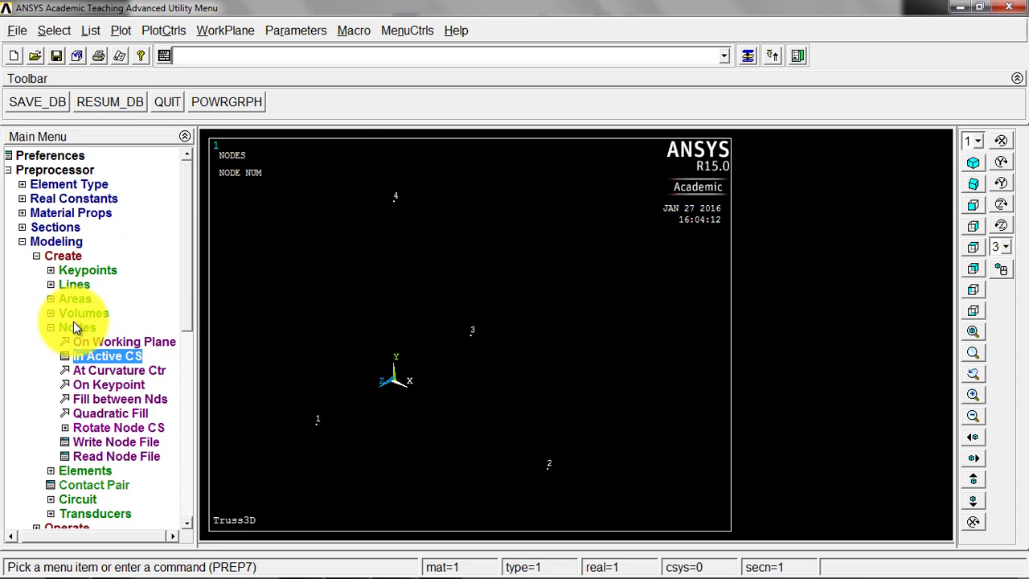
# Start creating auto-numbered elements through nodes and create the first one from node 1 to node 2.
pyautogui.click(89, 472)
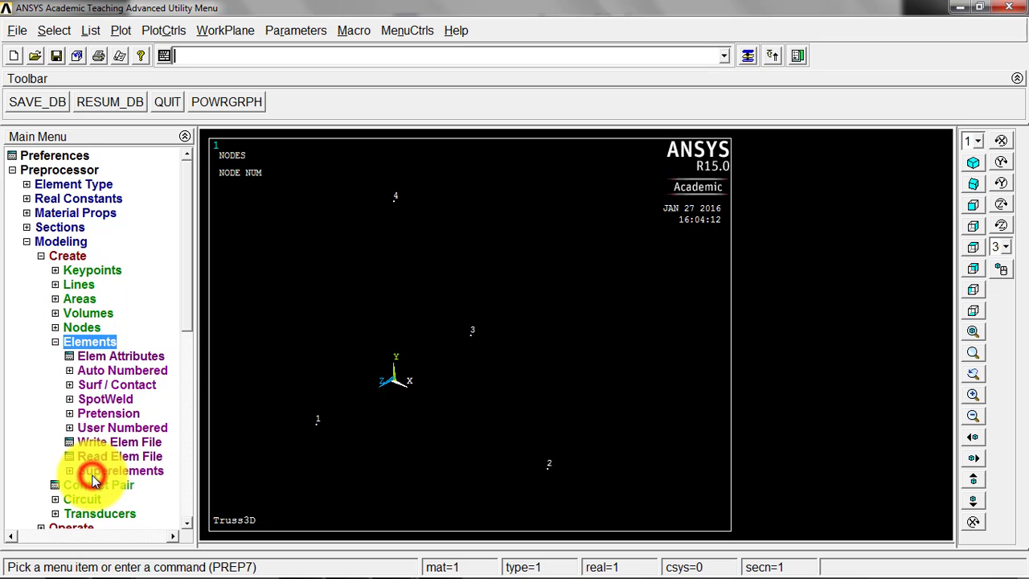
pyautogui.click(111, 369)
pyautogui.click(107, 387)
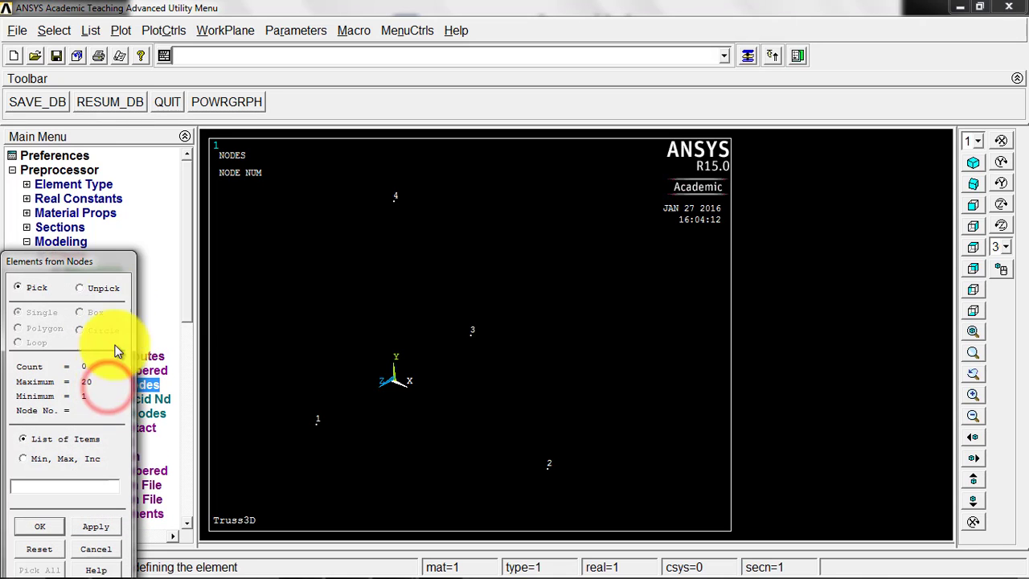
pyautogui.moveTo(114, 265); pyautogui.dragTo(197, 149)
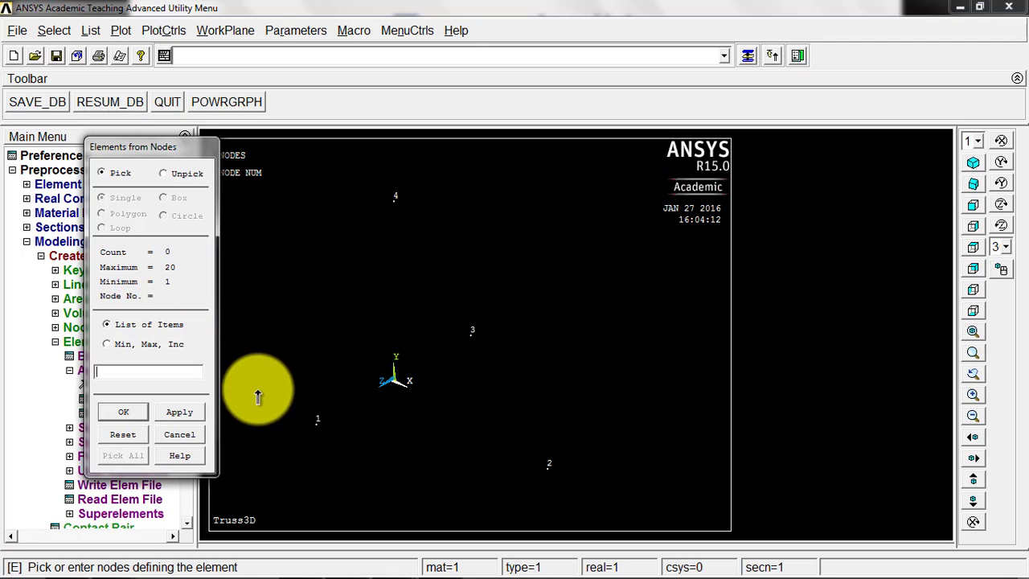
pyautogui.click(316, 424)
pyautogui.click(543, 475)
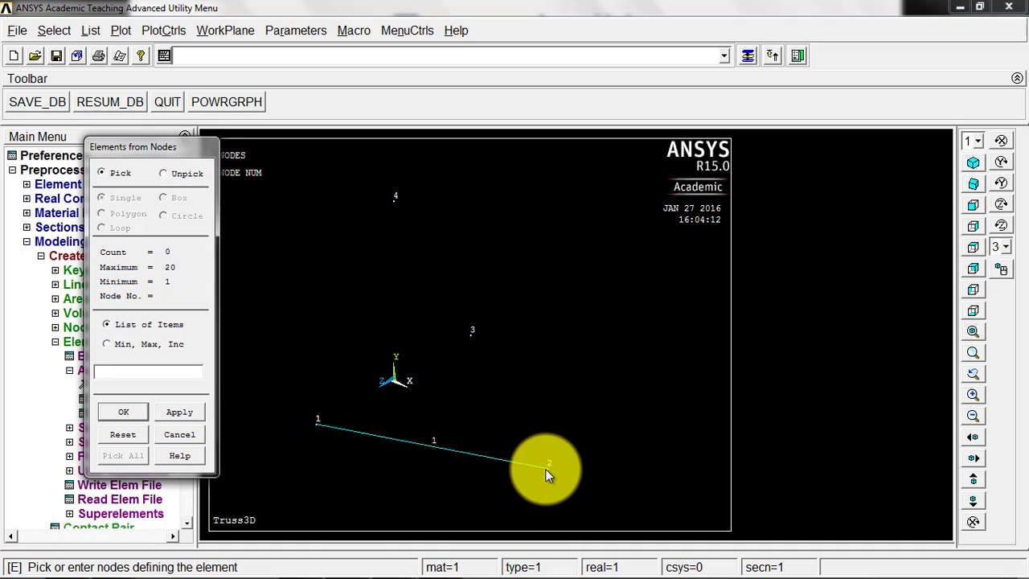
# Create two more elements from node 1, one to node 3 and one to node 4.
pyautogui.click(317, 422)
pyautogui.click(472, 332)
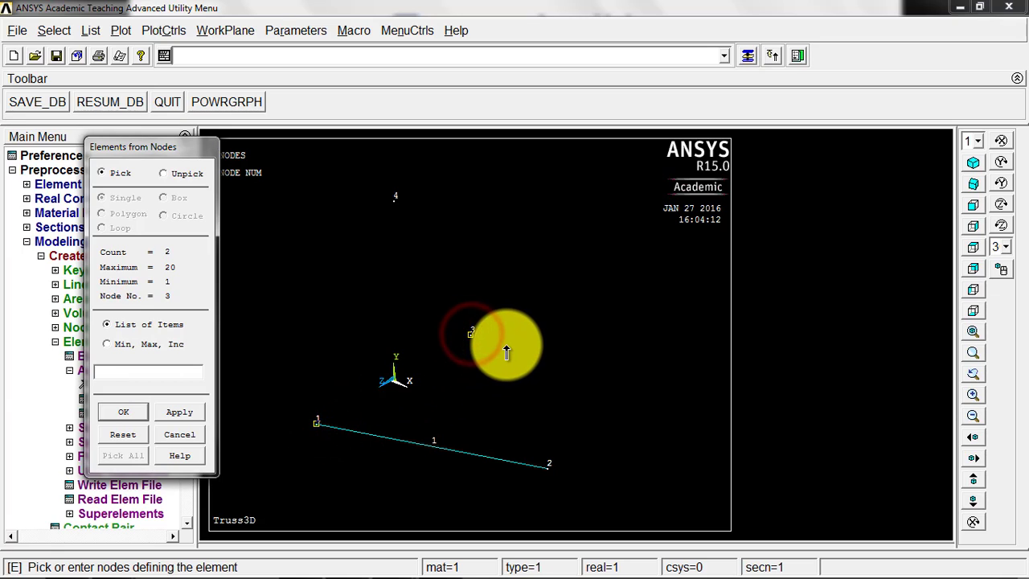
pyautogui.click(316, 423)
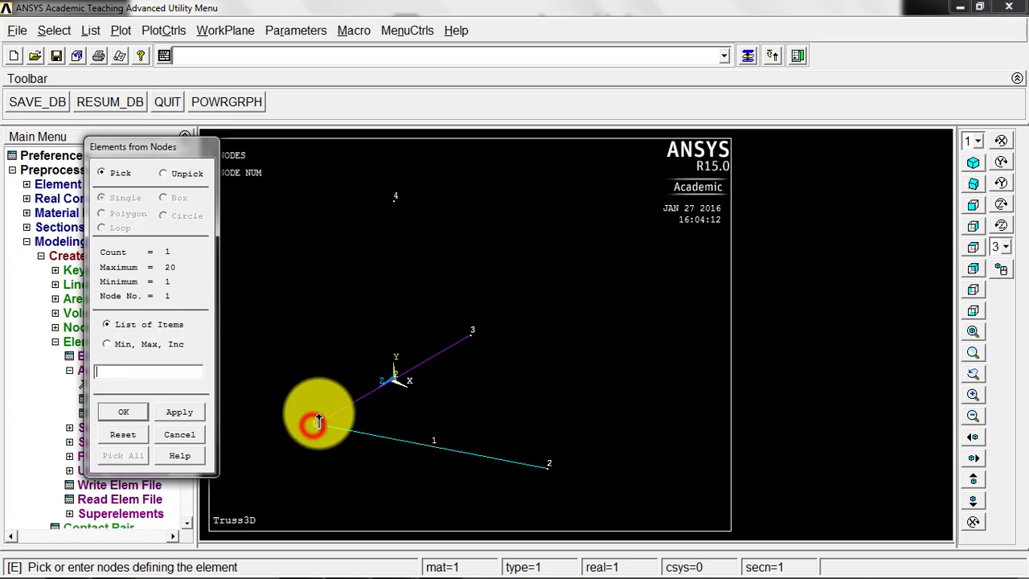
pyautogui.click(393, 211)
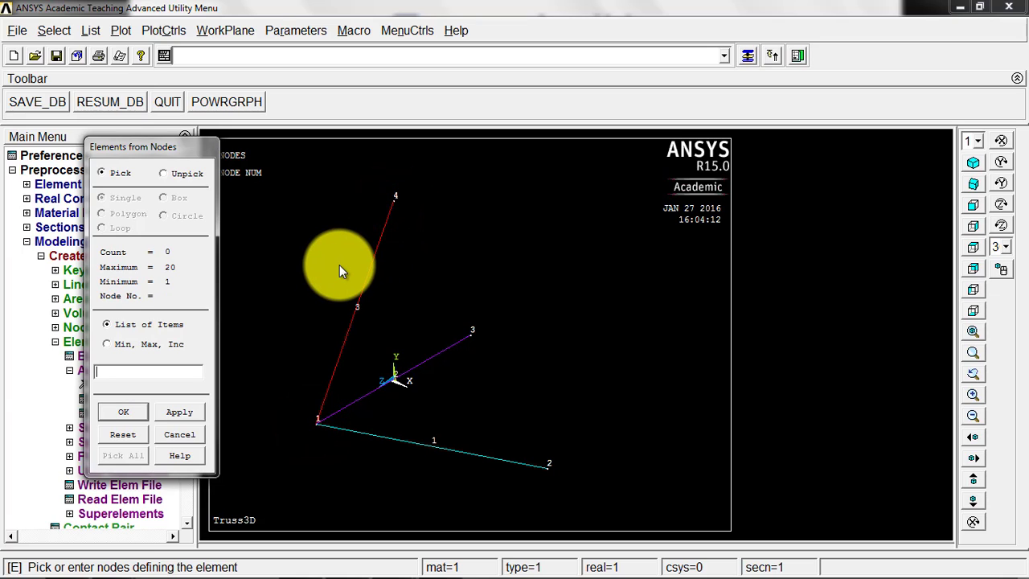
# Create the remaining elements between nodes 2 and 3, nodes 2 and 4, and nodes 3 and 4.
pyautogui.click(544, 468)
pyautogui.click(471, 333)
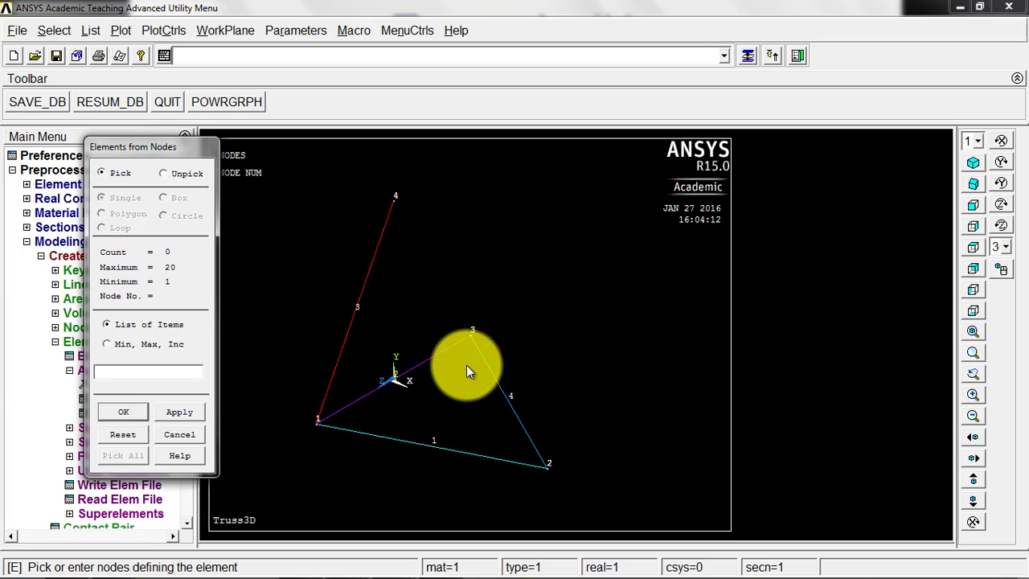
pyautogui.click(546, 465)
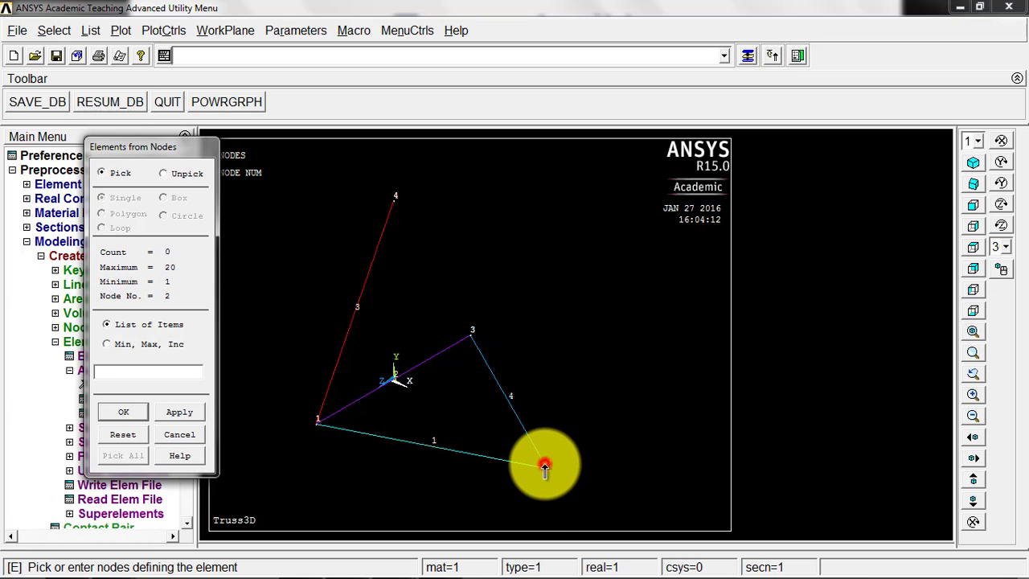
pyautogui.click(397, 199)
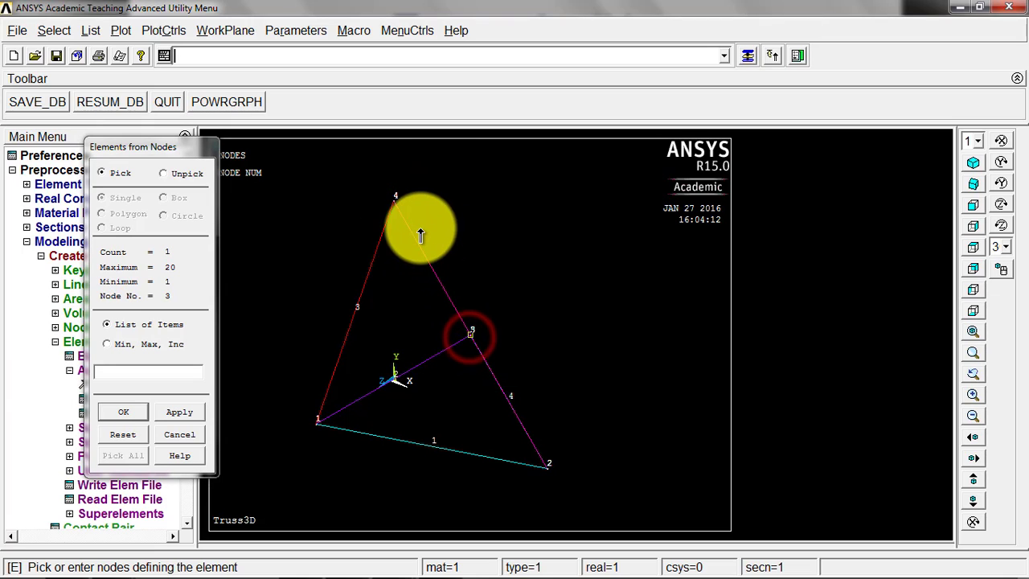
pyautogui.click(393, 200)
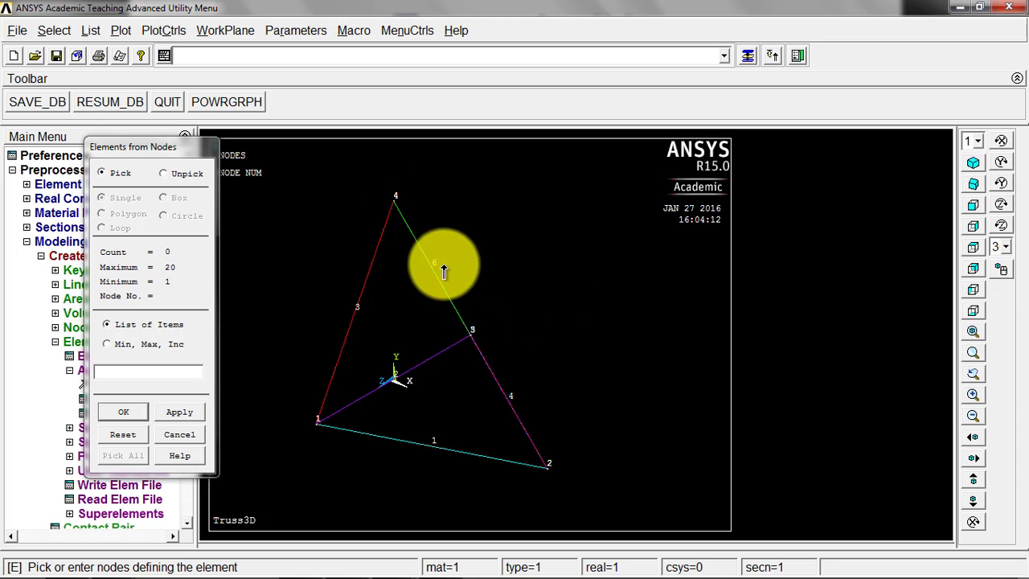
# Finish defining elements through nodes and save the database.
pyautogui.click(974, 183)
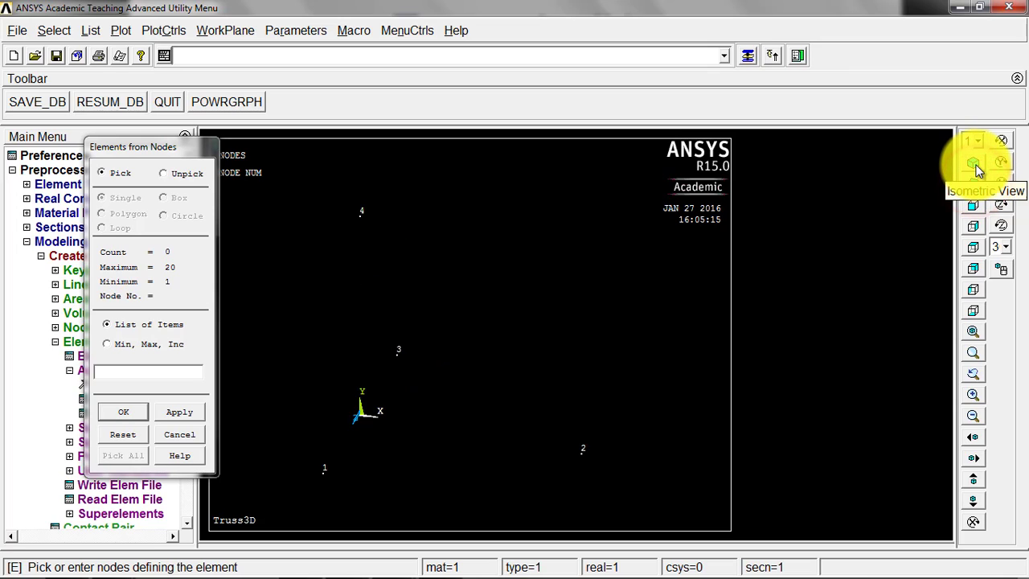
pyautogui.click(973, 163)
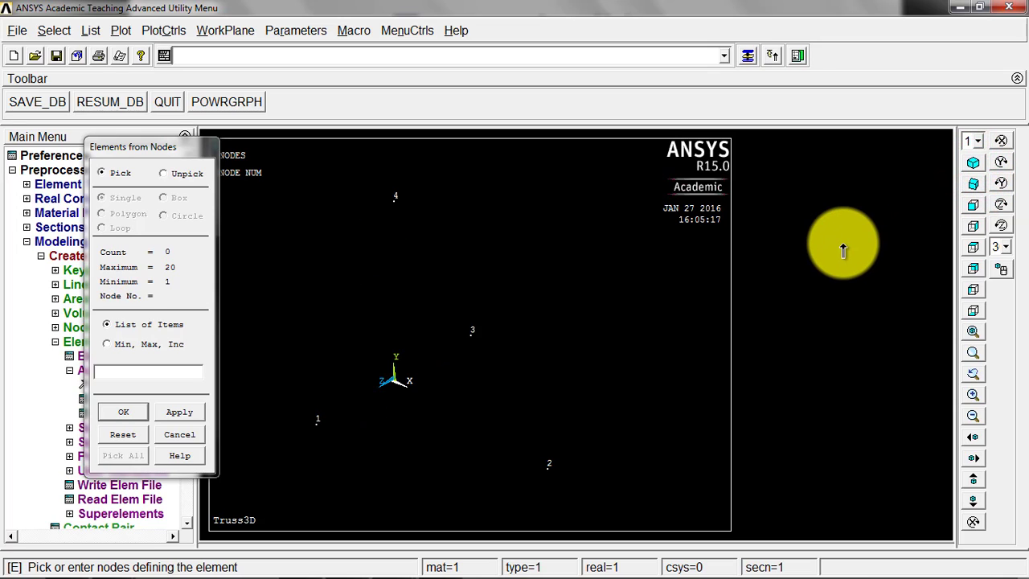
pyautogui.click(123, 411)
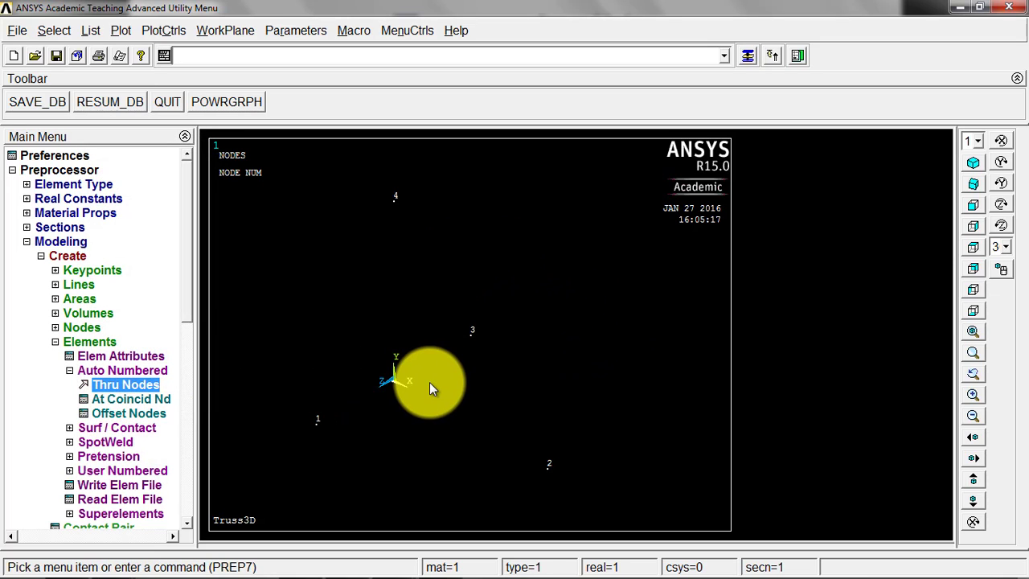
pyautogui.click(36, 103)
# Apply the plot numbering with node numbers on and element numbers shown in colors and numbers.
pyautogui.click(164, 30)
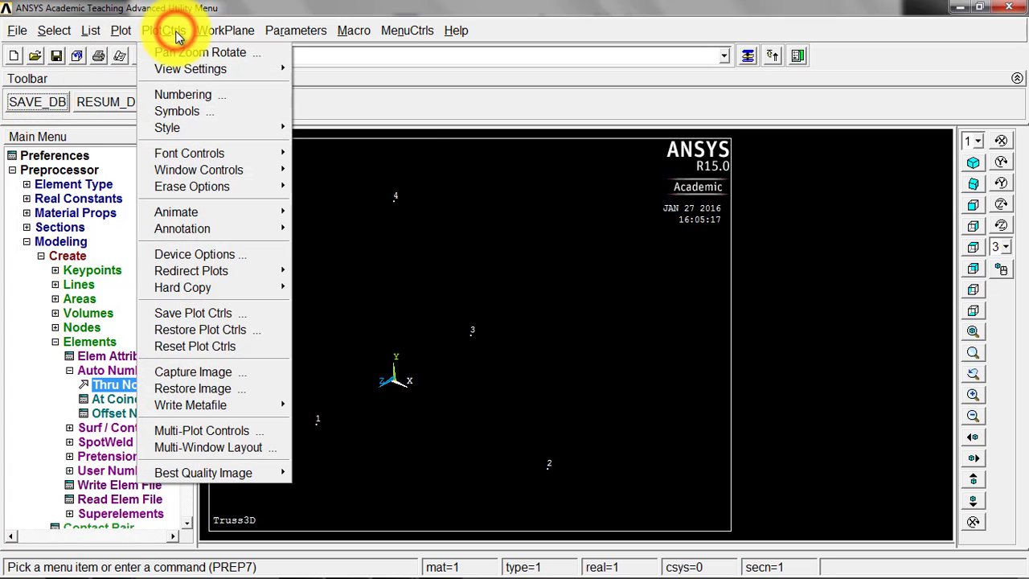
pyautogui.moveTo(177, 70)
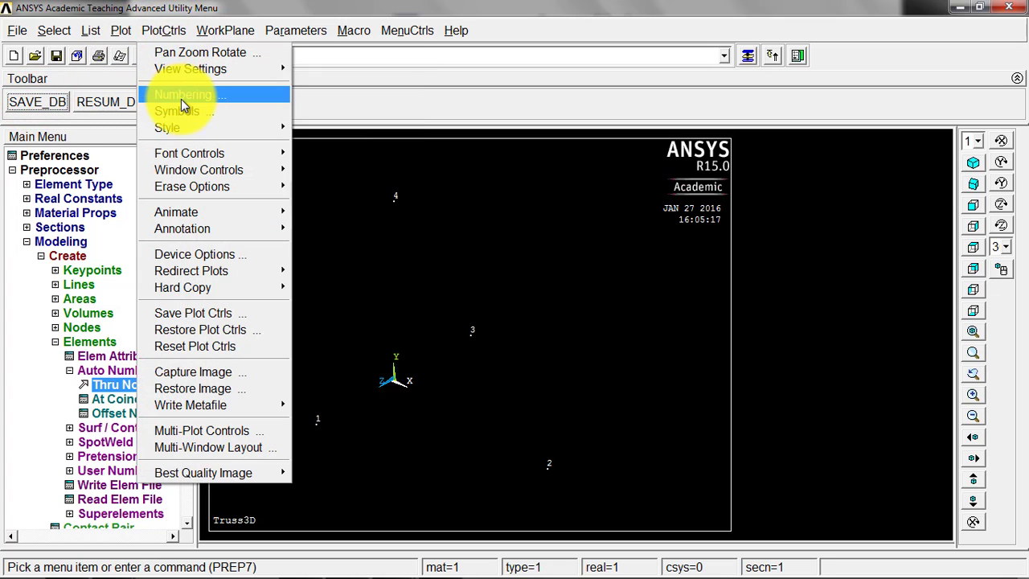
pyautogui.click(181, 96)
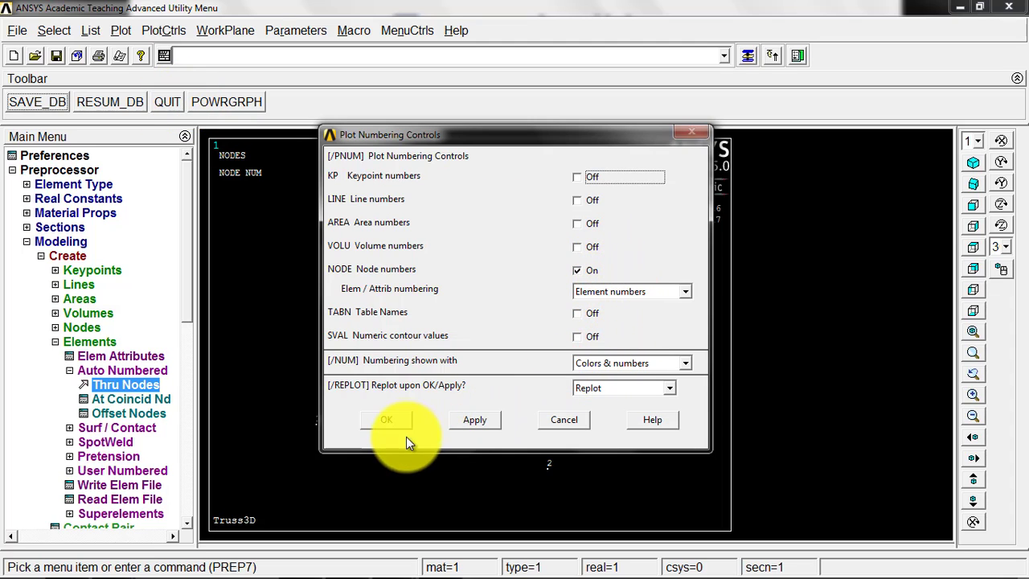
pyautogui.click(474, 419)
pyautogui.click(378, 420)
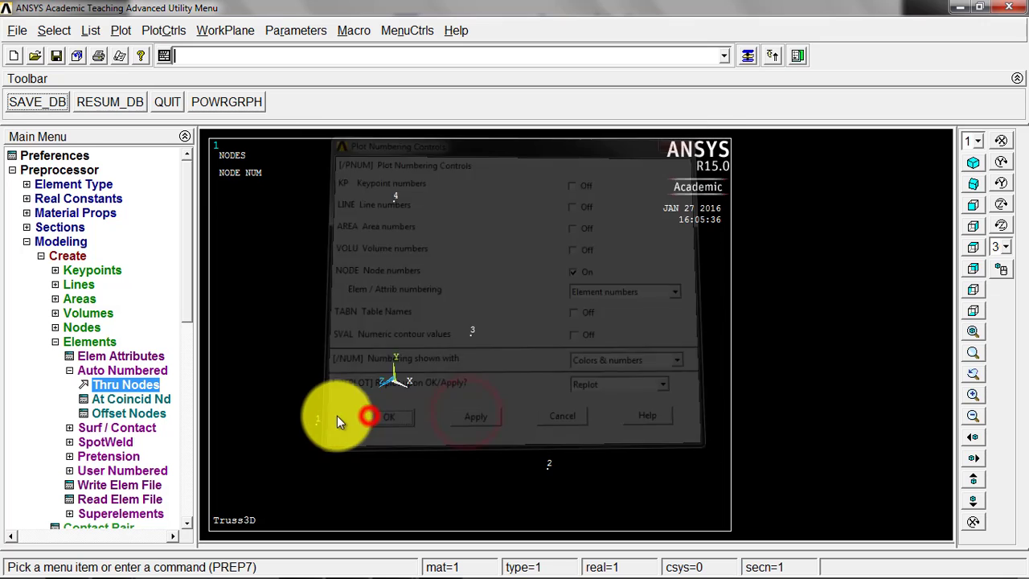
# Plot the truss elements in the graphics window.
pyautogui.click(164, 30)
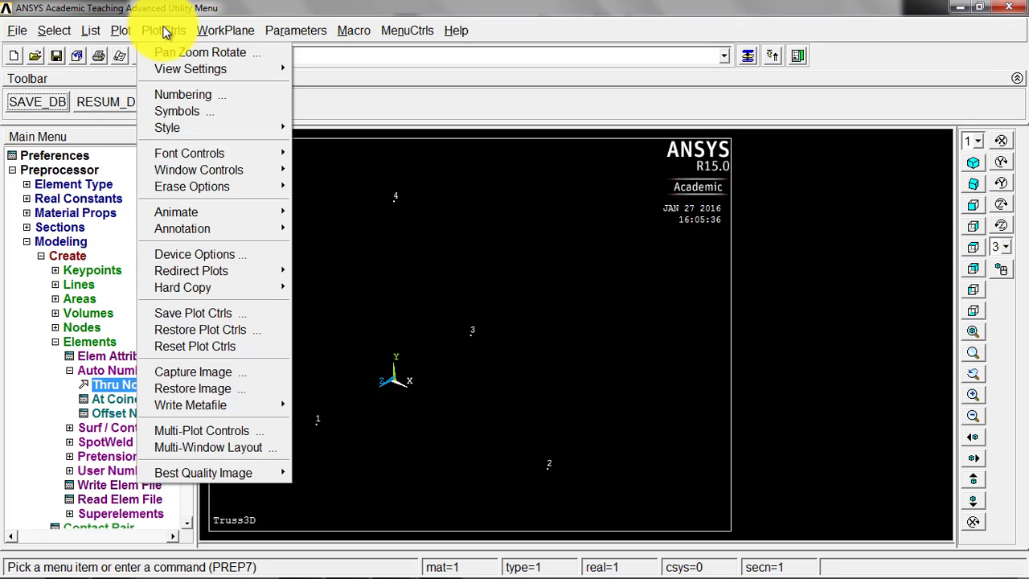
pyautogui.moveTo(183, 75)
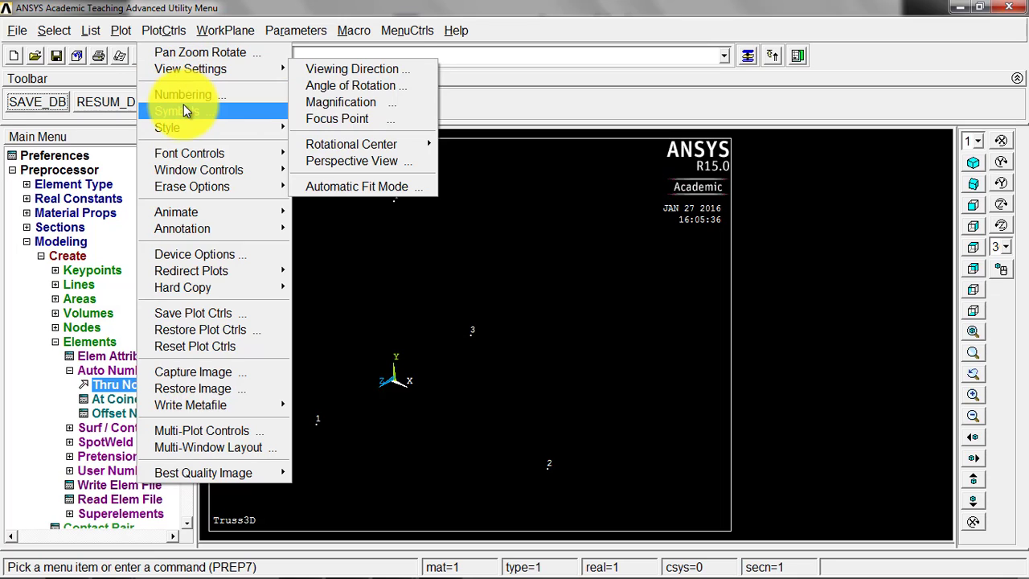
pyautogui.moveTo(181, 127)
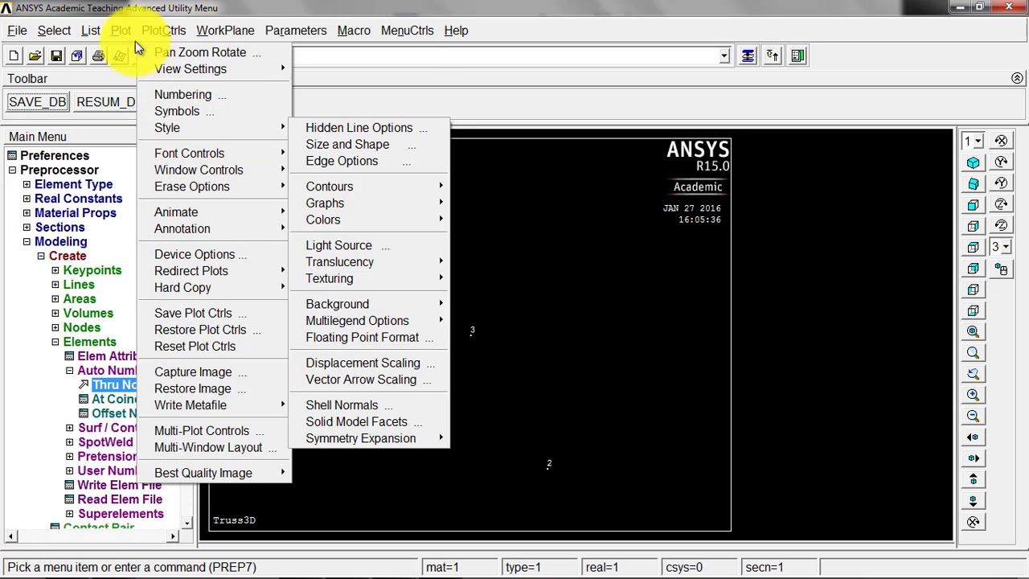
pyautogui.moveTo(125, 30)
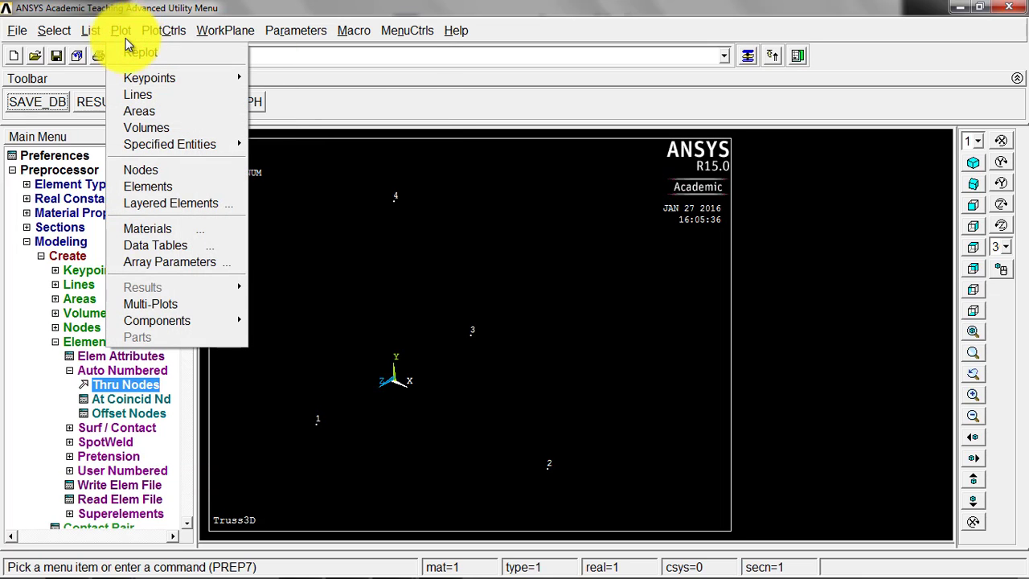
pyautogui.click(146, 185)
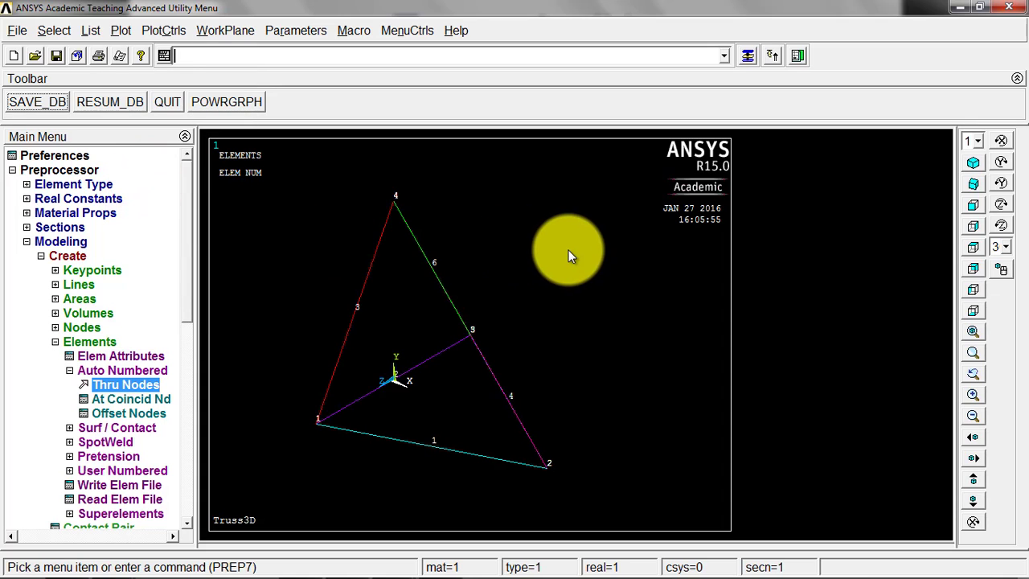
pyautogui.click(161, 31)
pyautogui.click(117, 30)
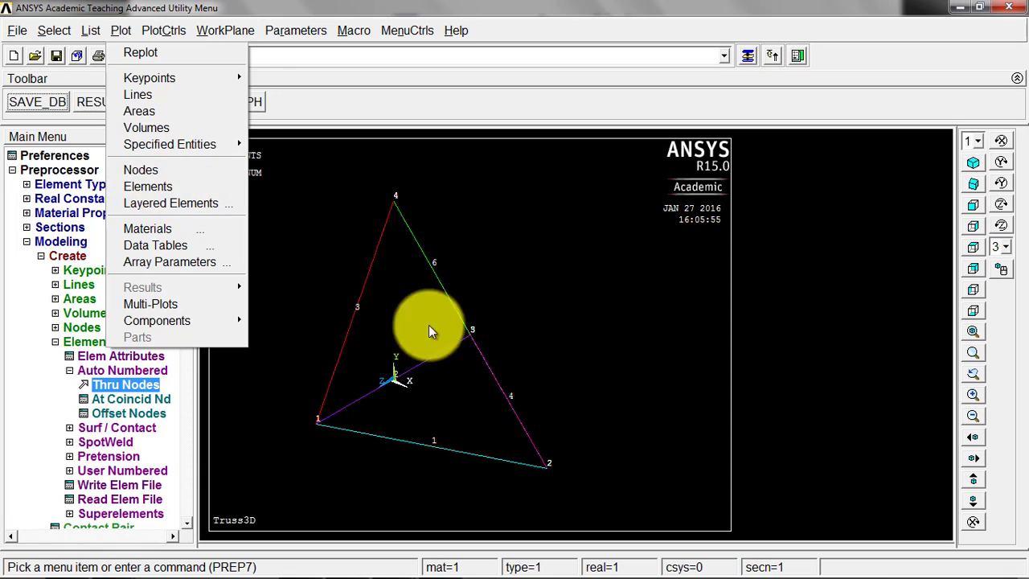
pyautogui.click(607, 319)
pyautogui.click(974, 162)
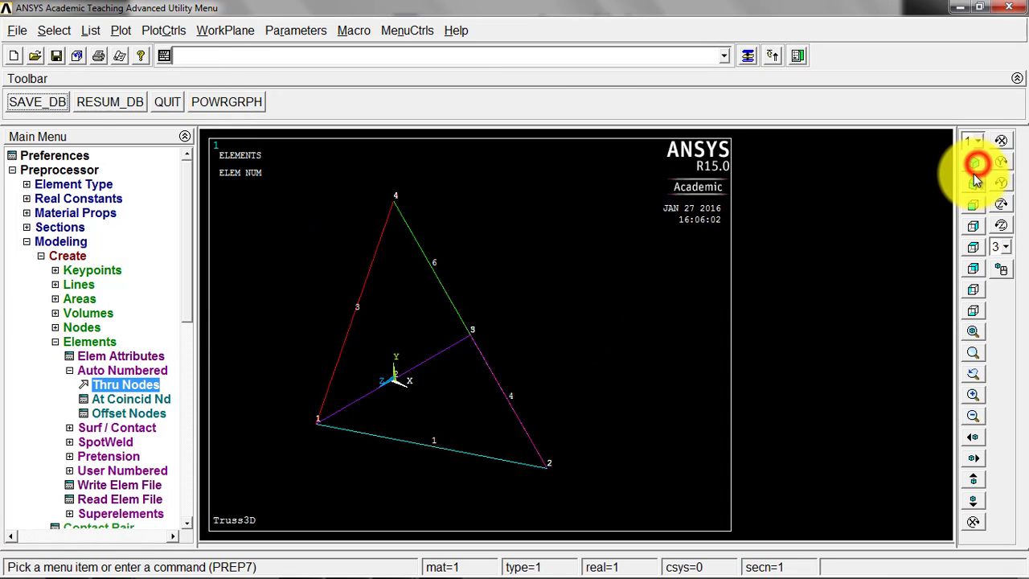
pyautogui.click(974, 164)
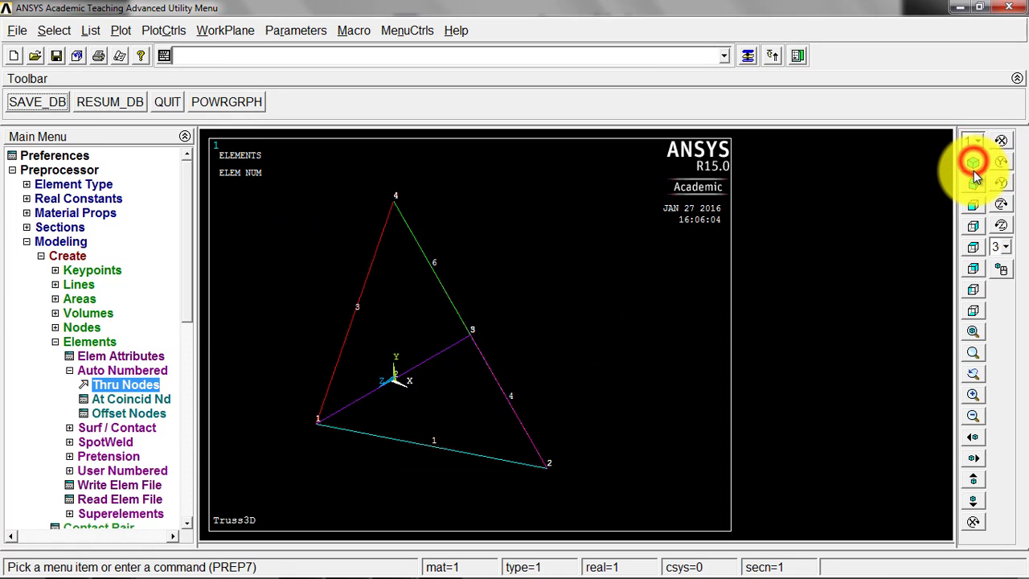
# Show the truss in the oblique view and save the database.
pyautogui.click(973, 183)
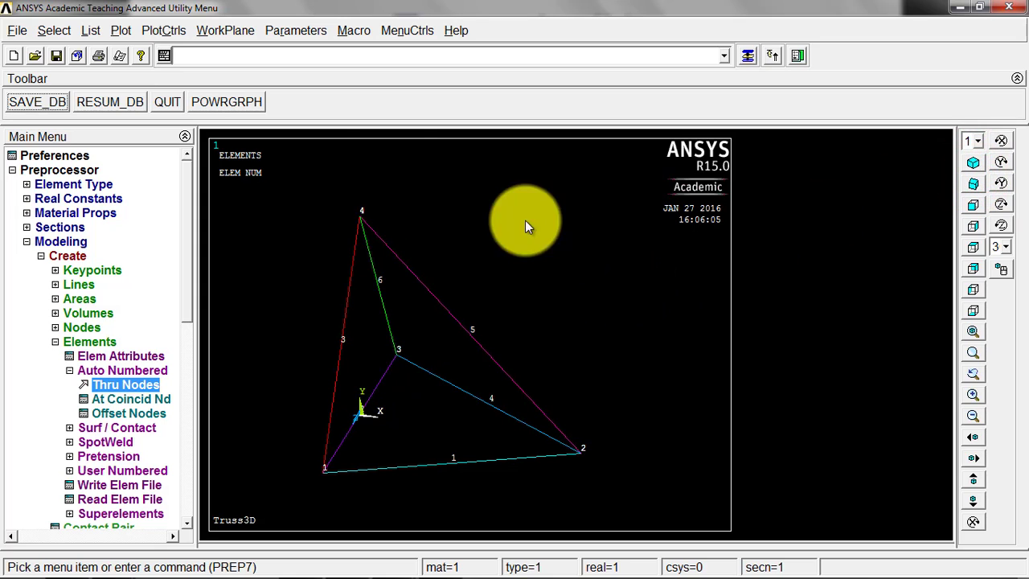
pyautogui.click(122, 30)
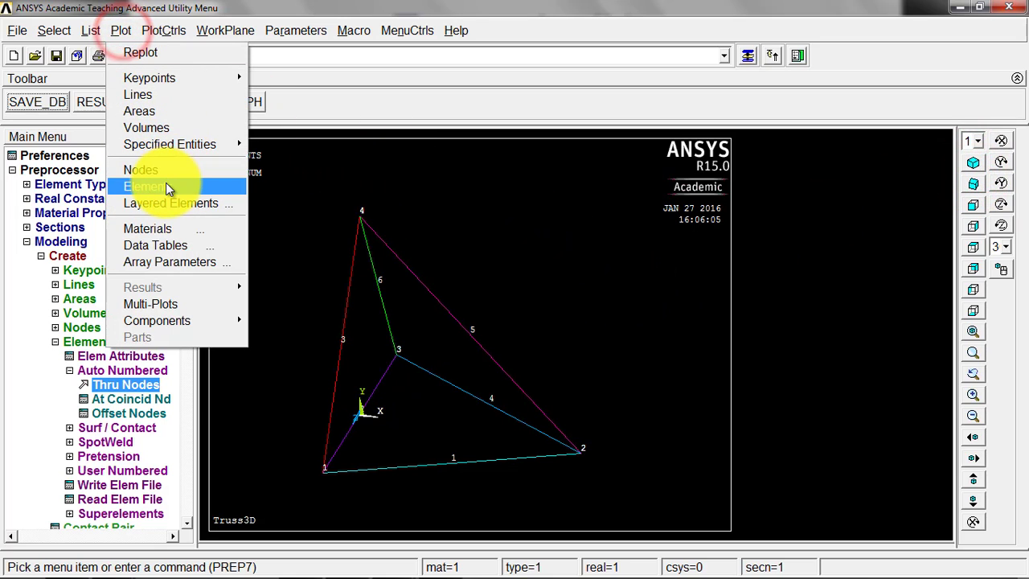
pyautogui.click(660, 246)
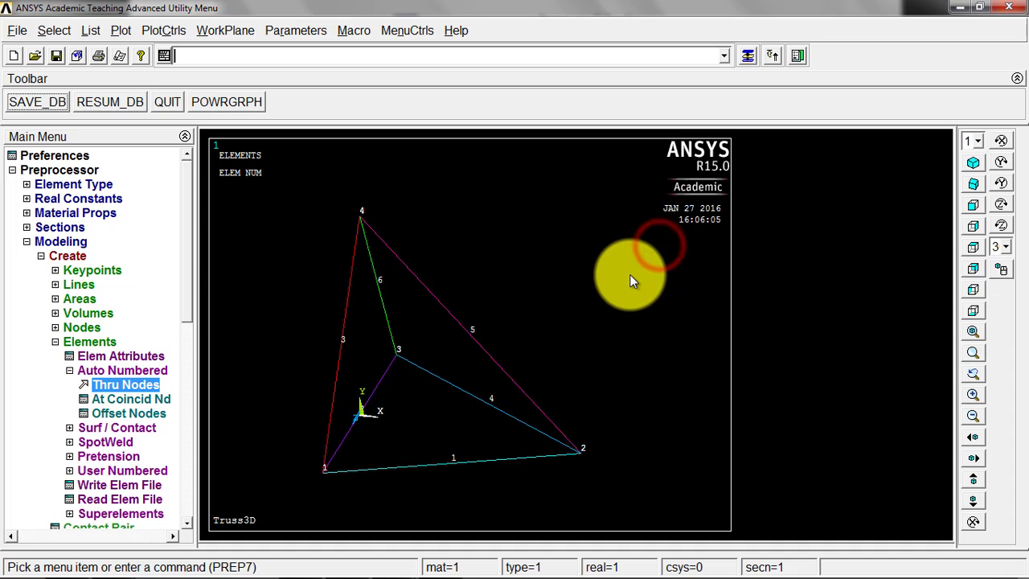
pyautogui.click(44, 103)
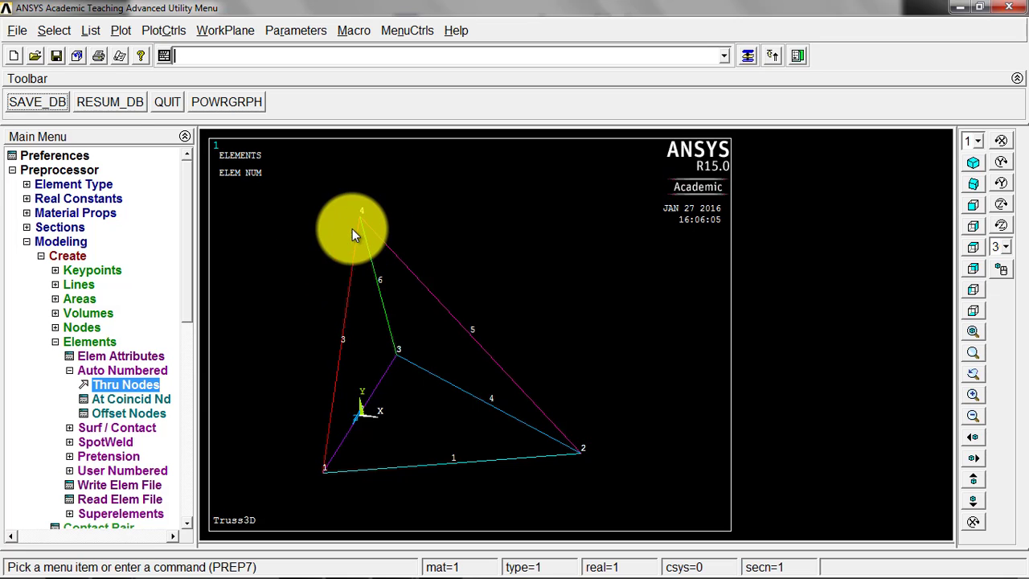
# Enter the Solution processor and start applying structural displacement constraints on nodes, with the picking dialog placed clear of the truss.
pyautogui.click(12, 170)
pyautogui.click(34, 184)
pyautogui.click(71, 213)
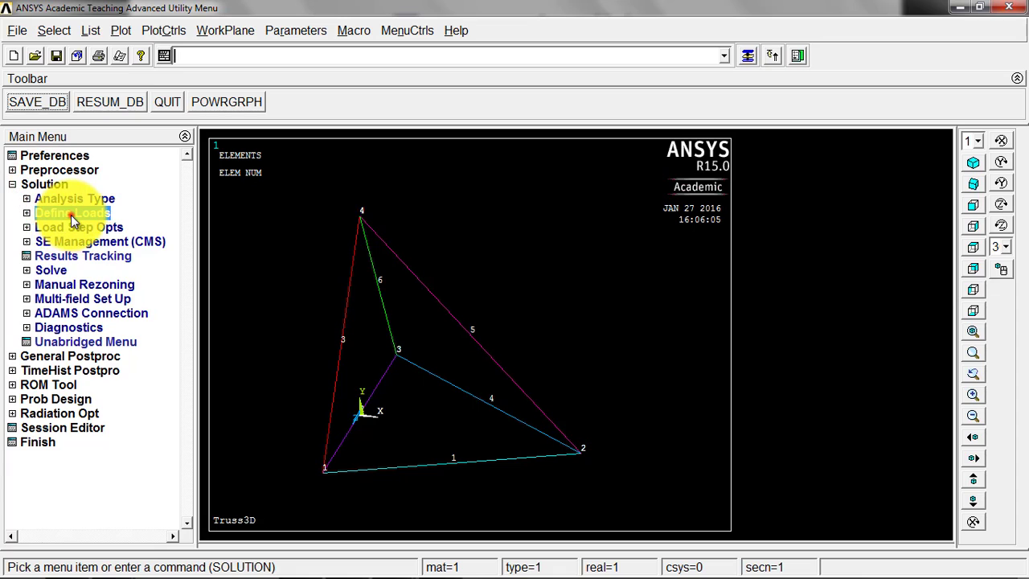
pyautogui.click(71, 215)
pyautogui.click(68, 241)
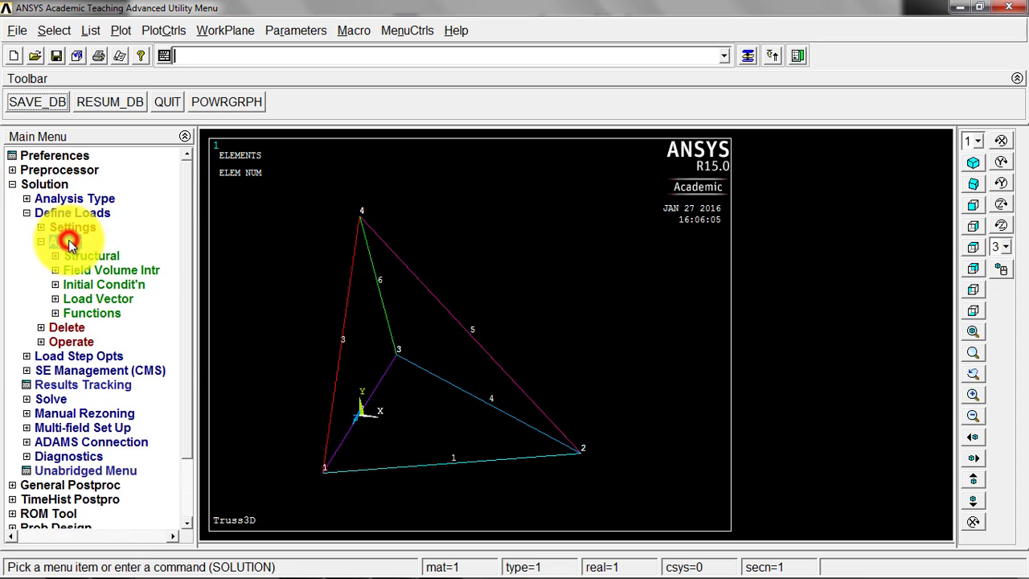
pyautogui.click(81, 255)
pyautogui.click(96, 269)
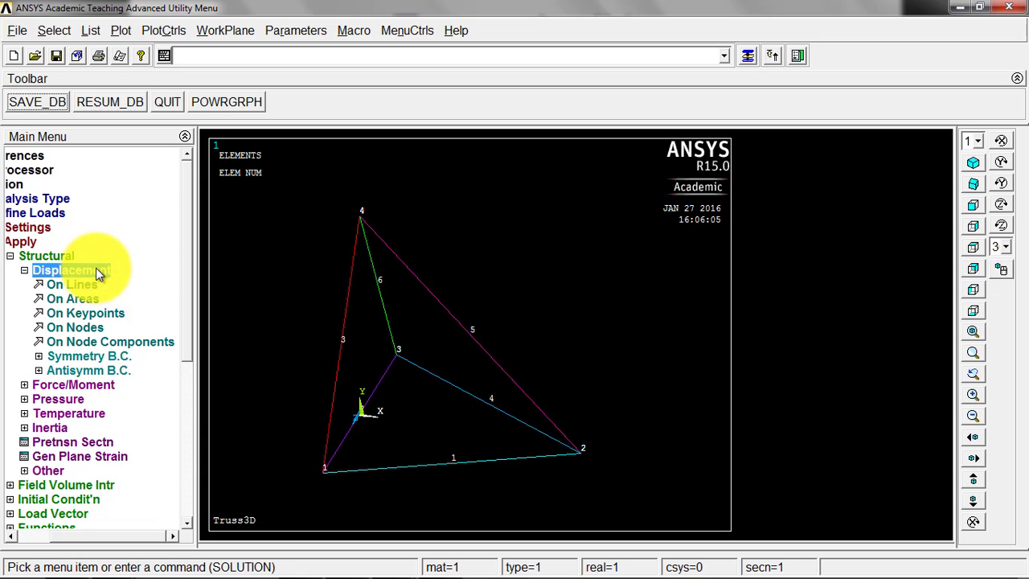
pyautogui.click(78, 329)
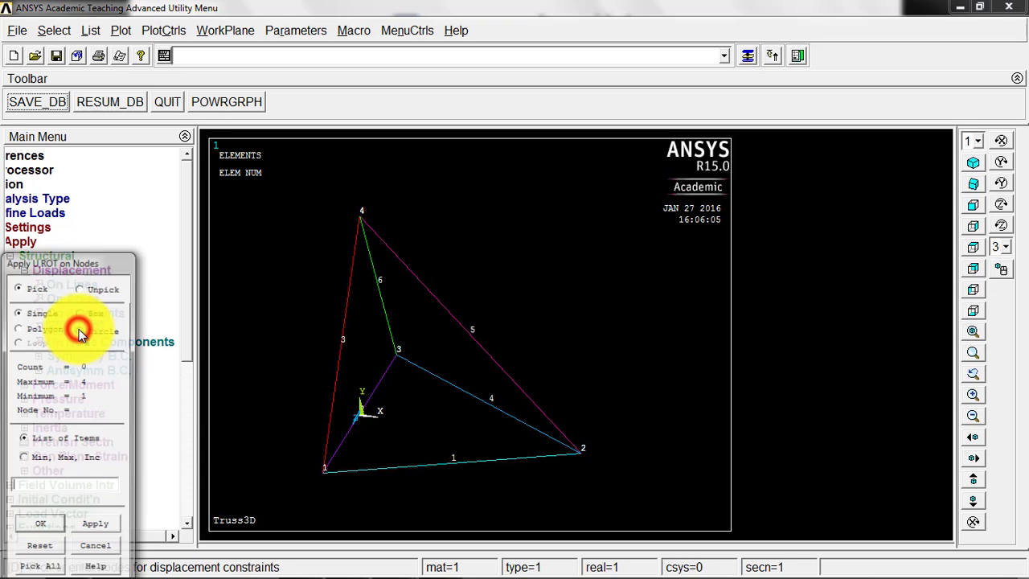
pyautogui.moveTo(97, 265); pyautogui.dragTo(252, 172)
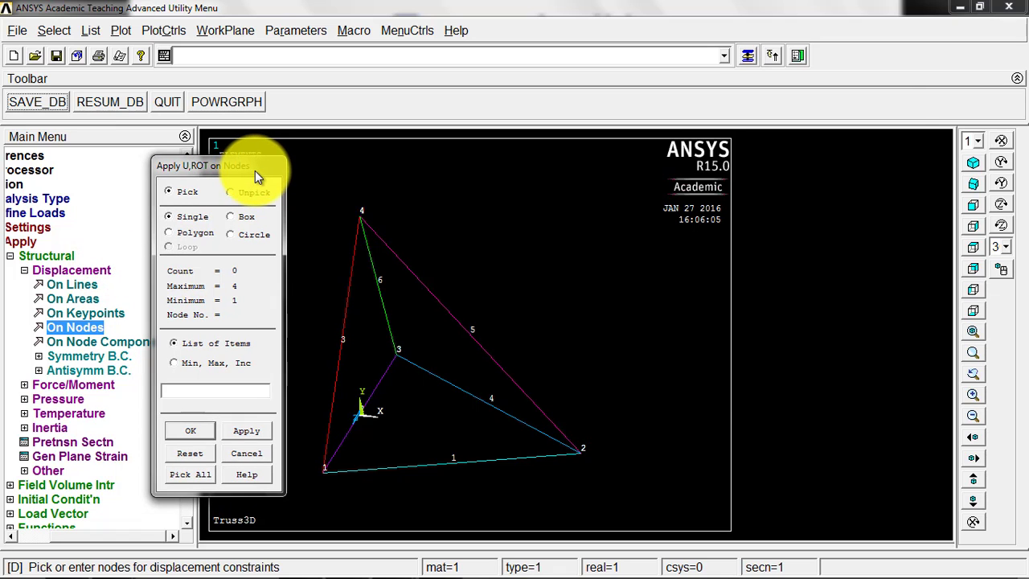
# Review the displacement constraints on the Example #1 slide, underlining those at nodes 4 and 3, and return to ANSYS.
pyautogui.hotkey('alt', 'Tab')
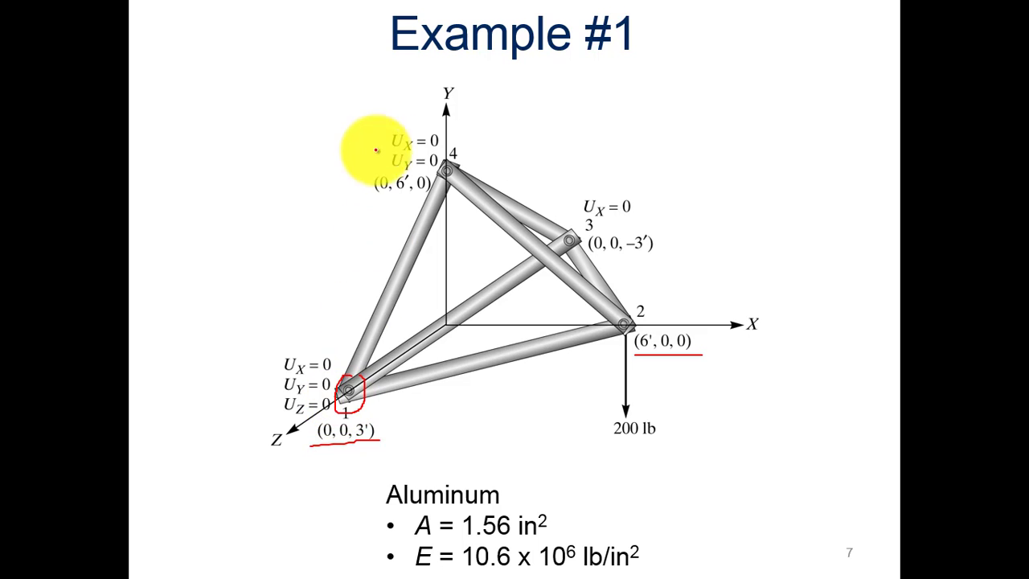
pyautogui.moveTo(392, 155); pyautogui.dragTo(455, 169)
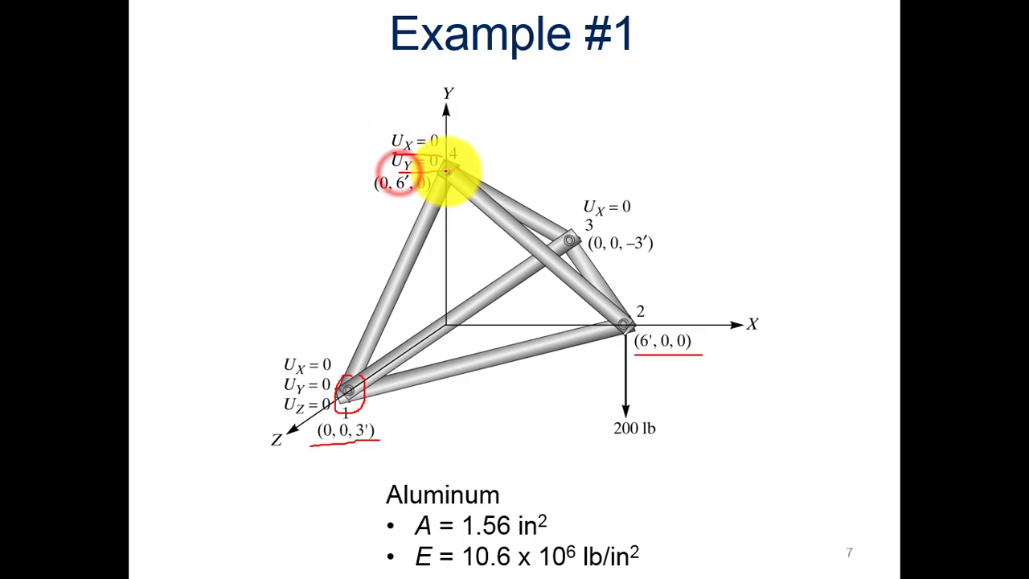
pyautogui.moveTo(584, 219); pyautogui.dragTo(636, 219)
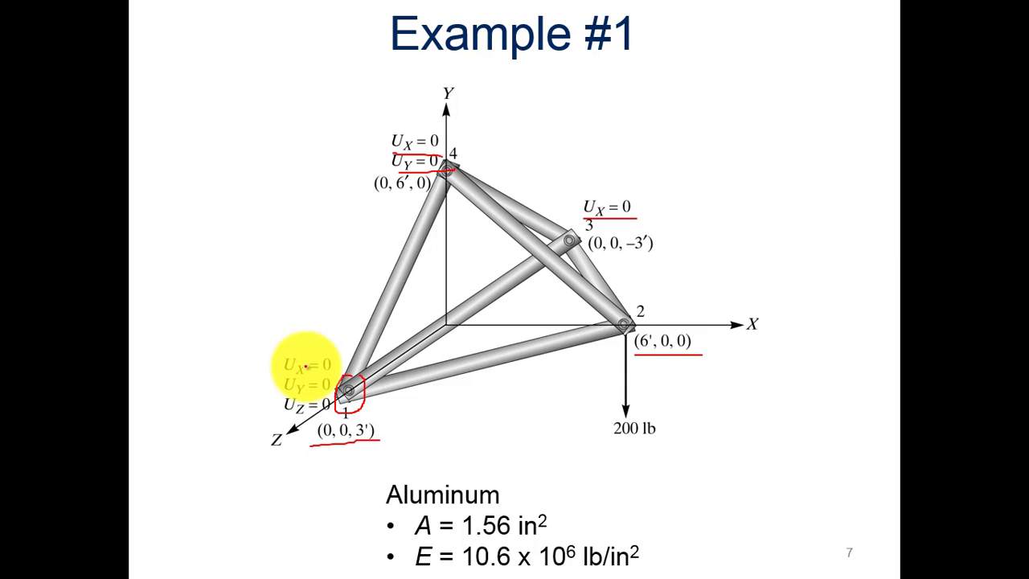
pyautogui.hotkey('alt', 'Tab')
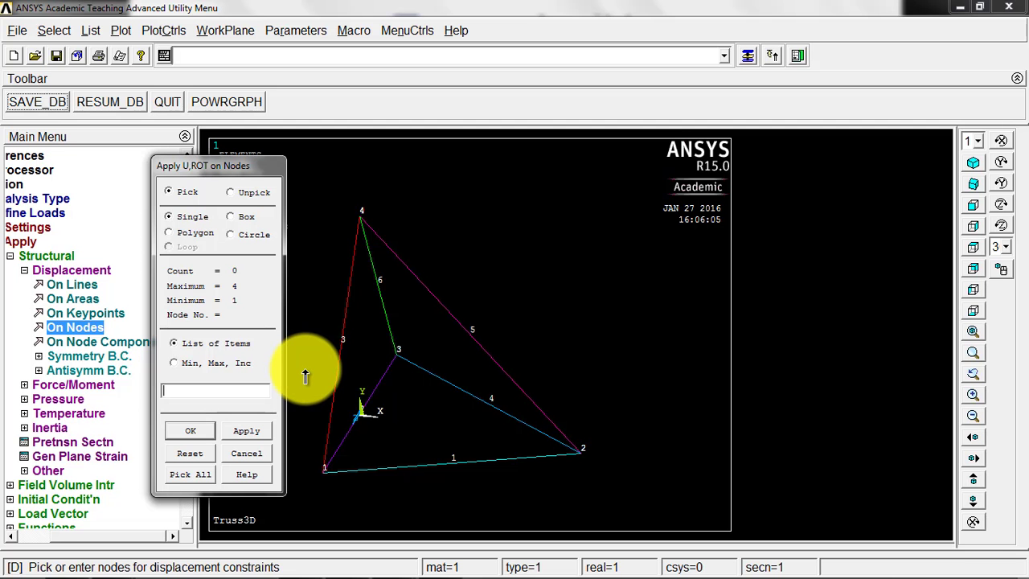
# Constrain UX to a constant displacement of 0 at nodes 1, 3 and 4.
pyautogui.click(323, 472)
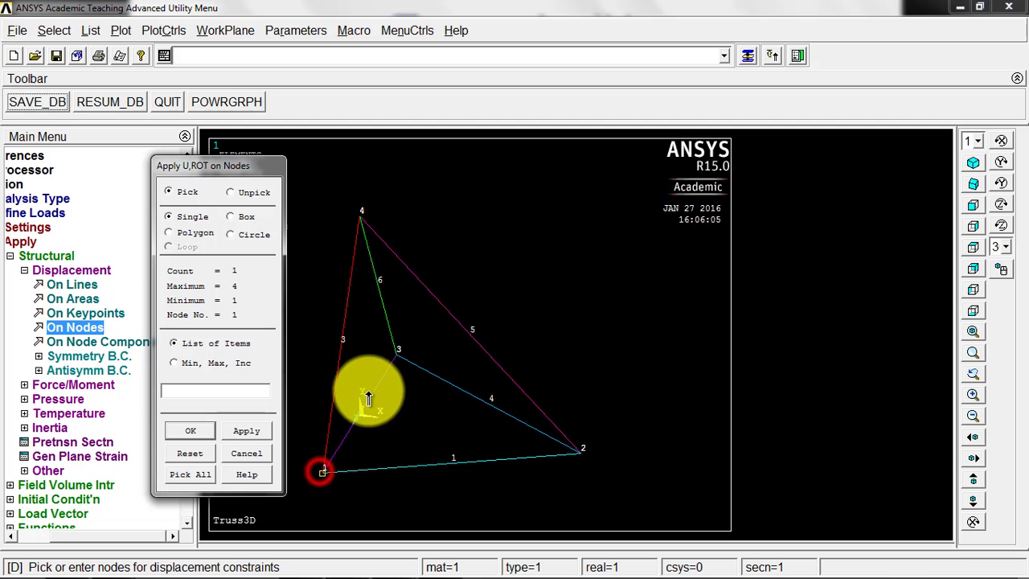
pyautogui.click(397, 356)
pyautogui.click(357, 216)
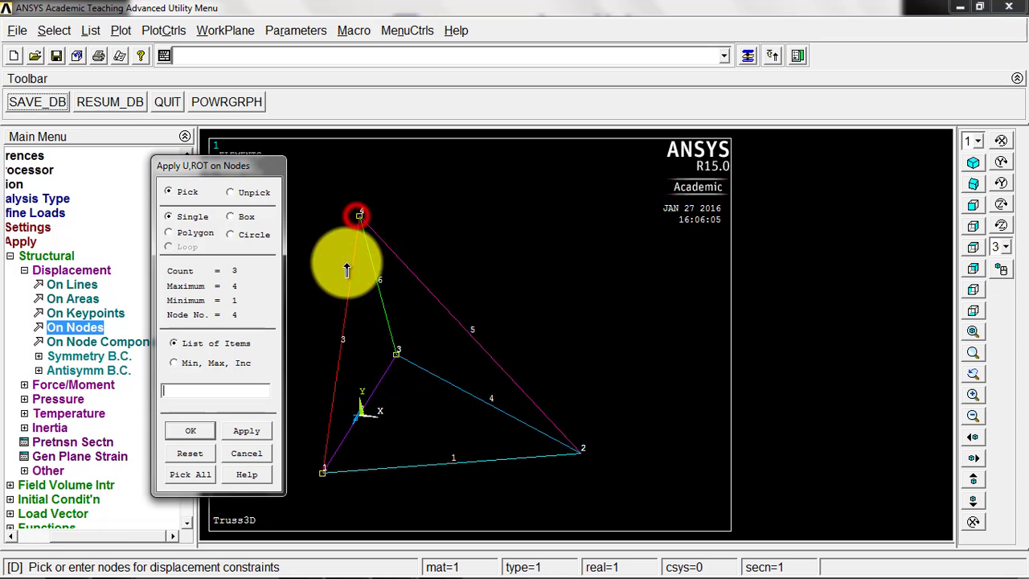
pyautogui.click(203, 430)
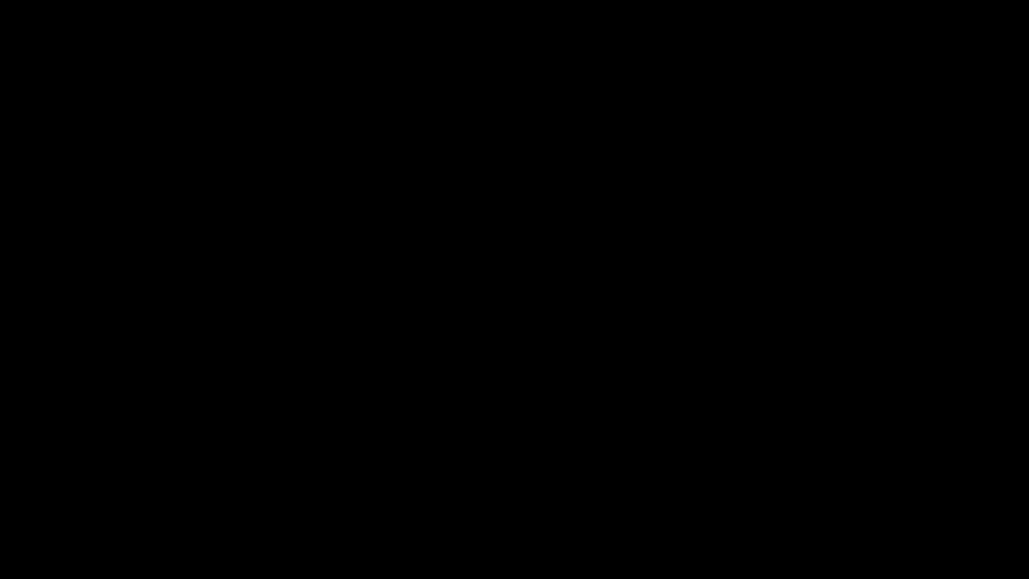
pyautogui.click(601, 233)
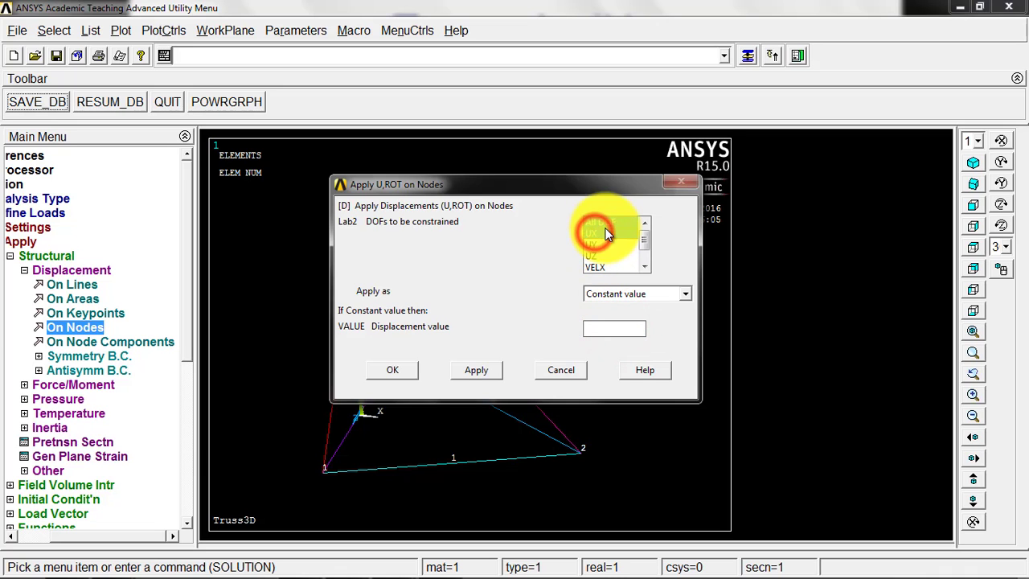
pyautogui.click(603, 327)
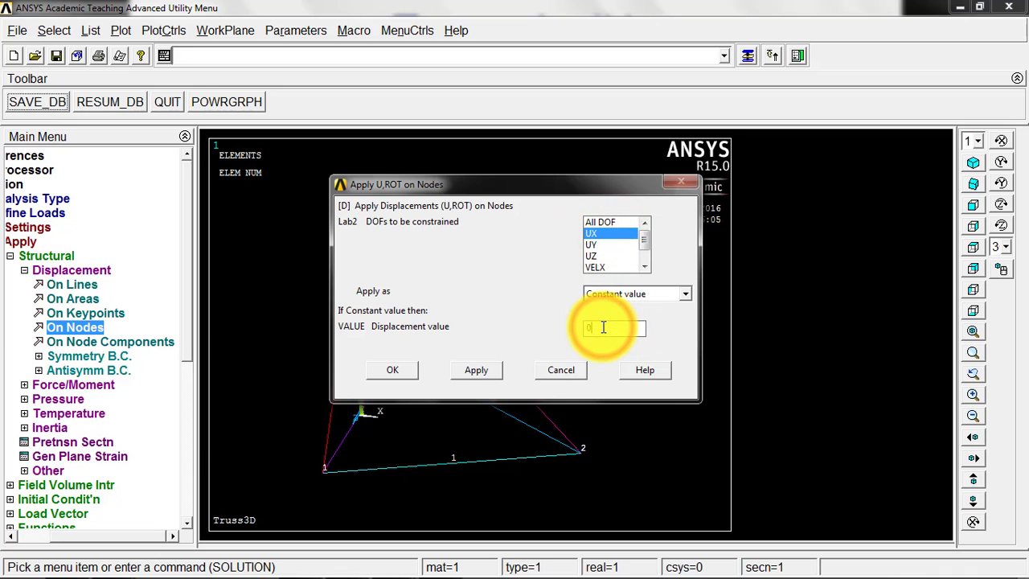
pyautogui.write('0')
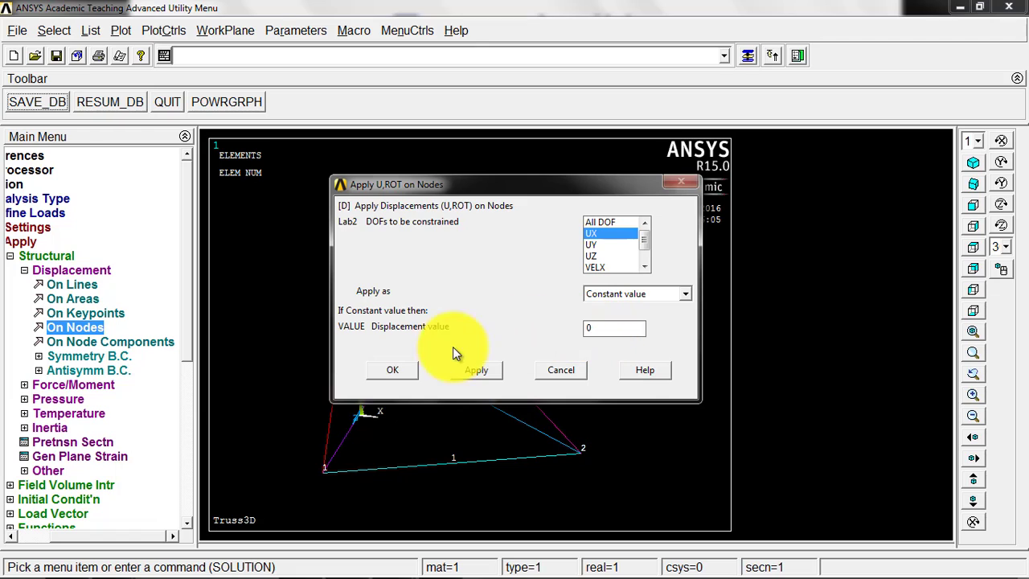
pyautogui.click(397, 371)
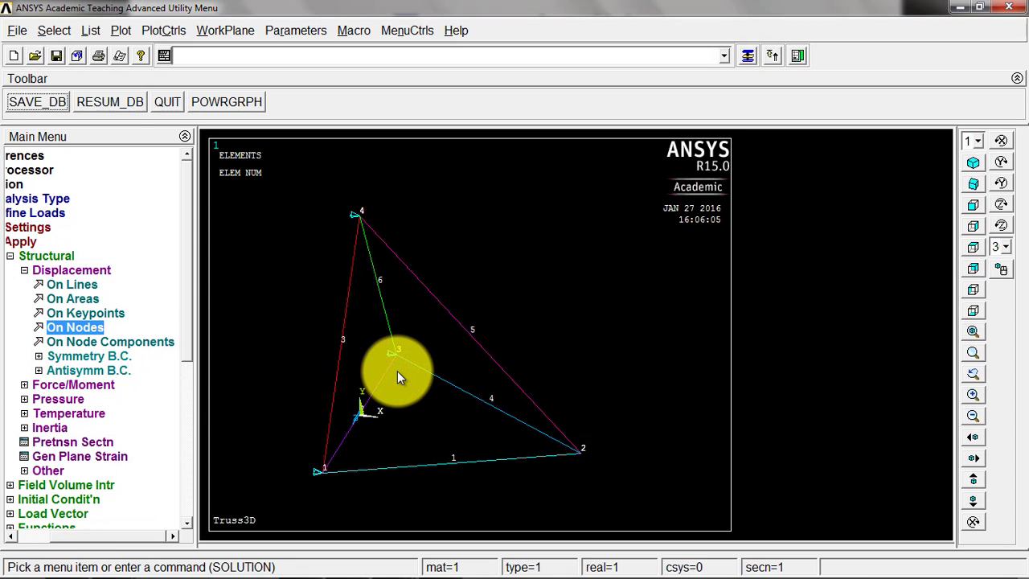
# Recheck the constraints on the example slide and constrain UY to a constant displacement of 0 at nodes 4 and 1.
pyautogui.hotkey('alt', 'Tab')
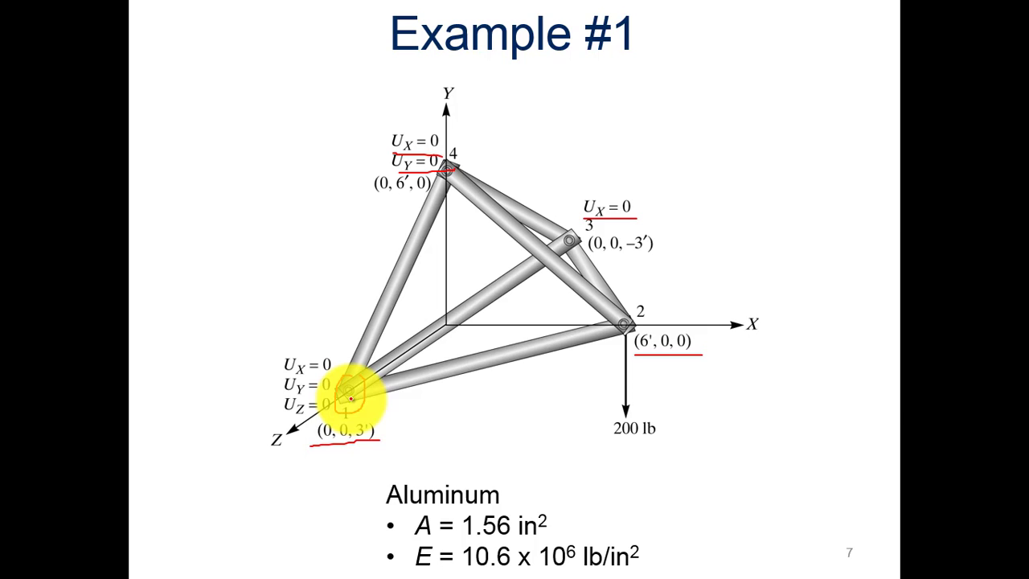
pyautogui.hotkey('alt', 'Tab')
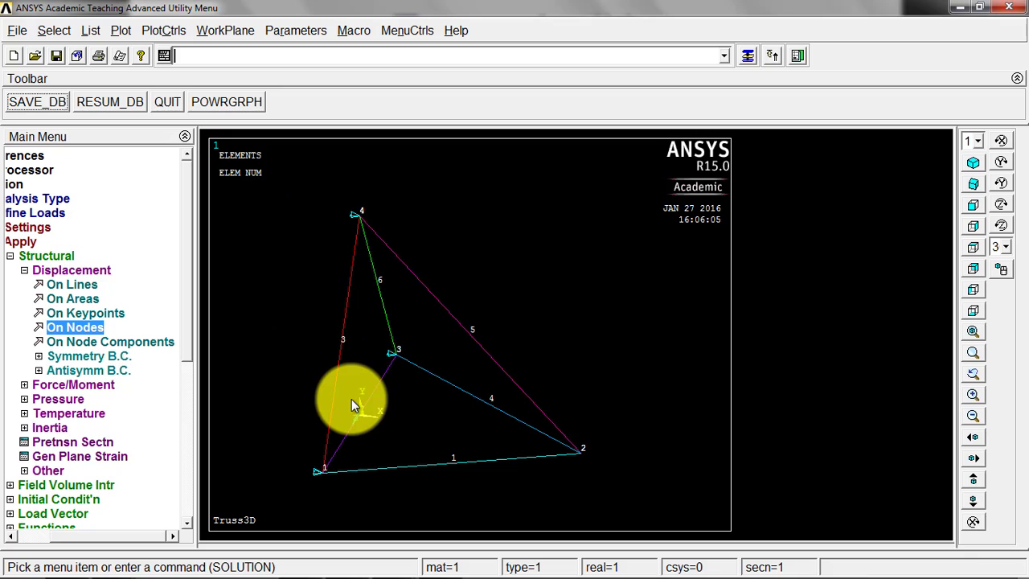
pyautogui.click(104, 325)
pyautogui.moveTo(120, 203); pyautogui.dragTo(304, 207)
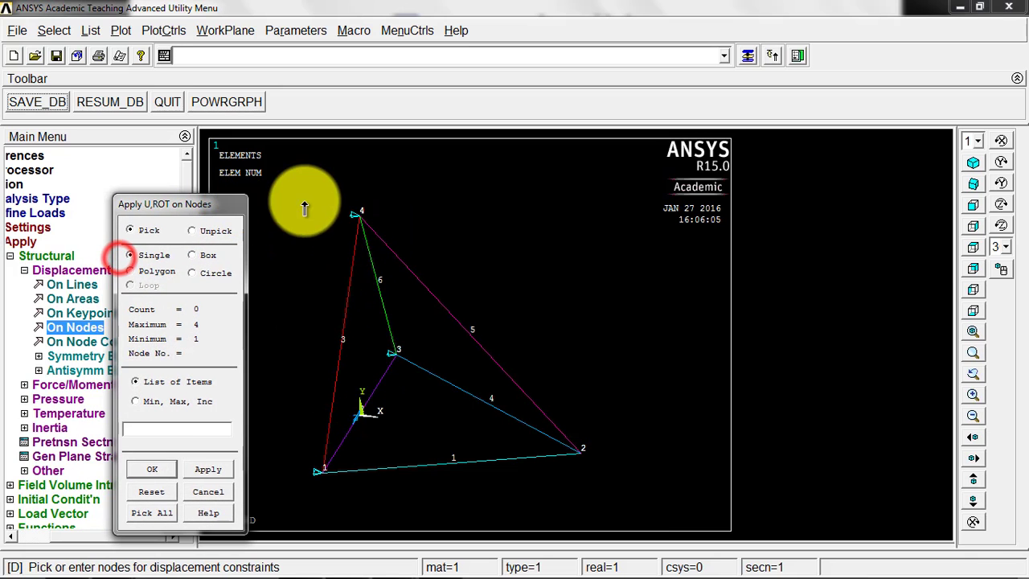
pyautogui.click(357, 216)
pyautogui.click(322, 475)
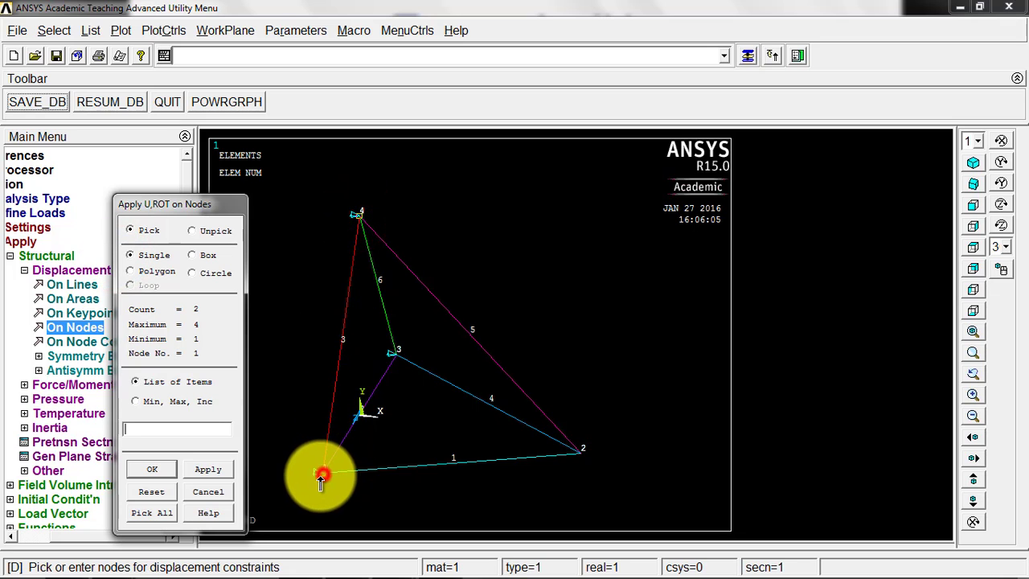
pyautogui.click(148, 471)
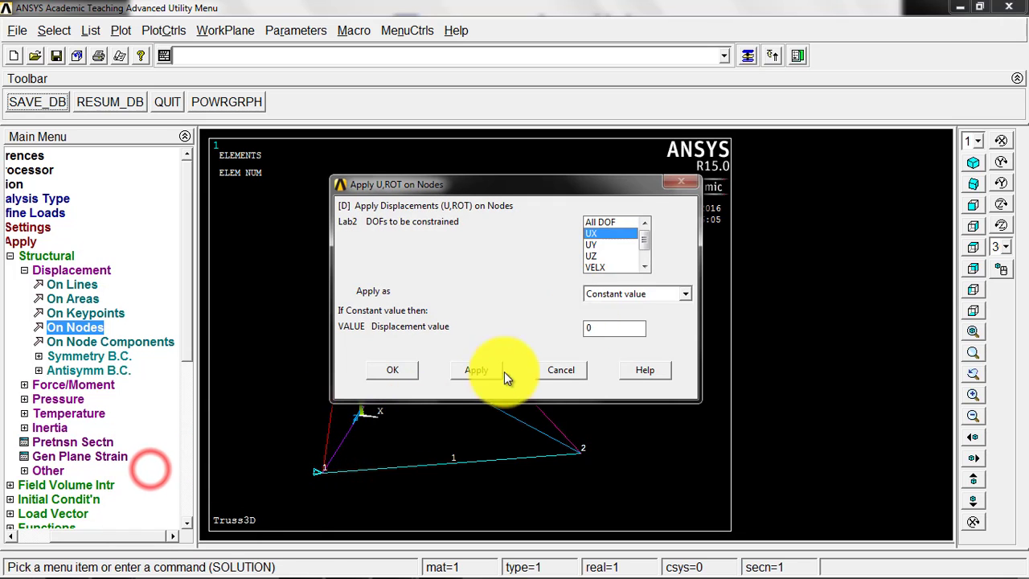
pyautogui.click(612, 243)
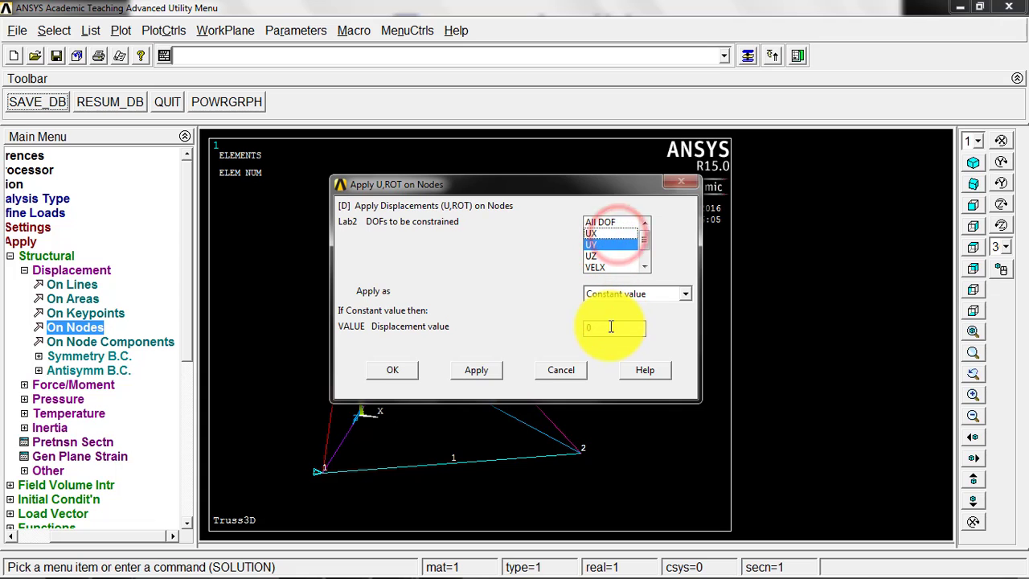
pyautogui.click(393, 372)
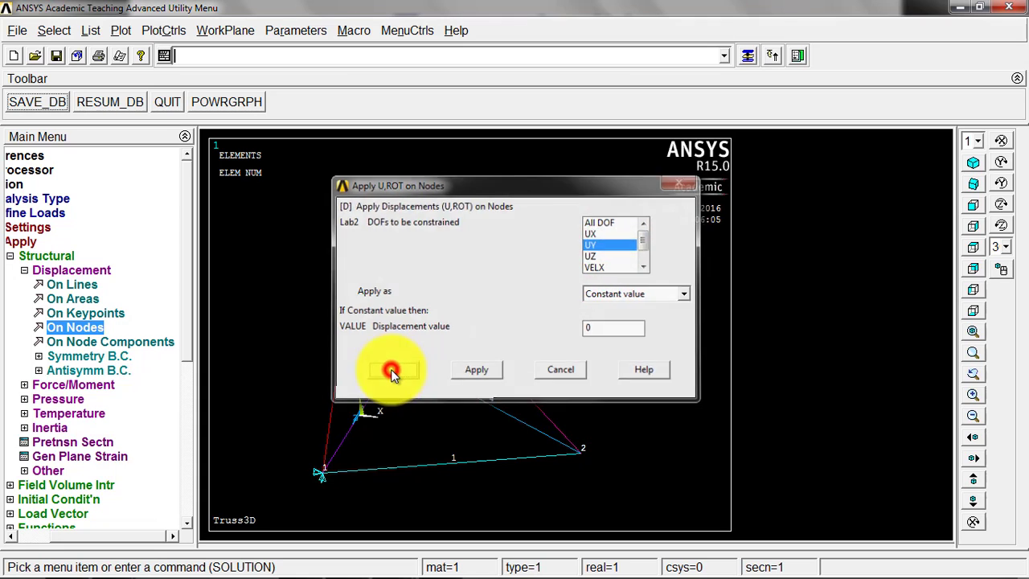
# Constrain UZ to a constant displacement of 0 at node 1.
pyautogui.click(80, 327)
pyautogui.moveTo(194, 198); pyautogui.dragTo(206, 189)
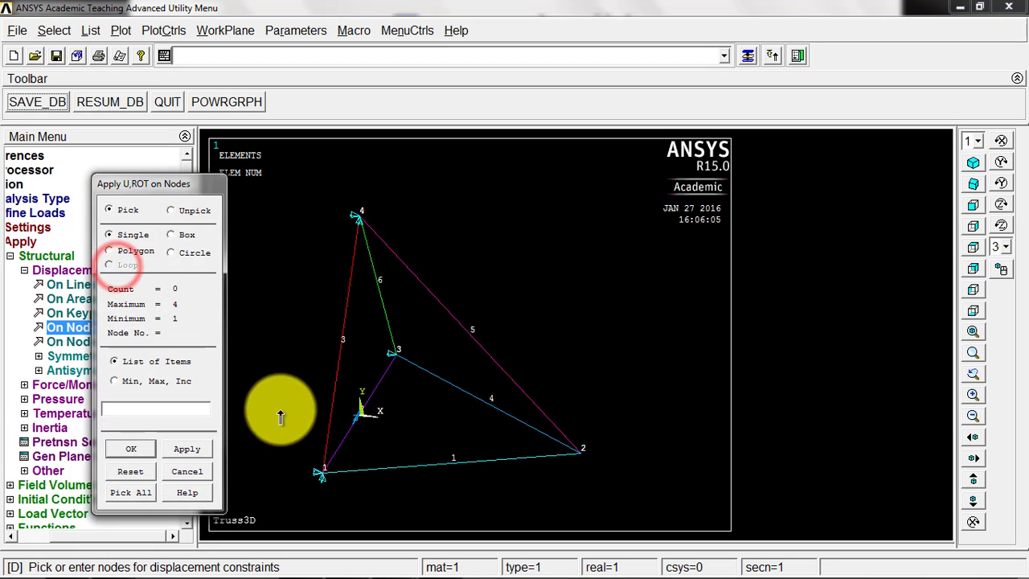
pyautogui.click(322, 472)
pyautogui.click(129, 452)
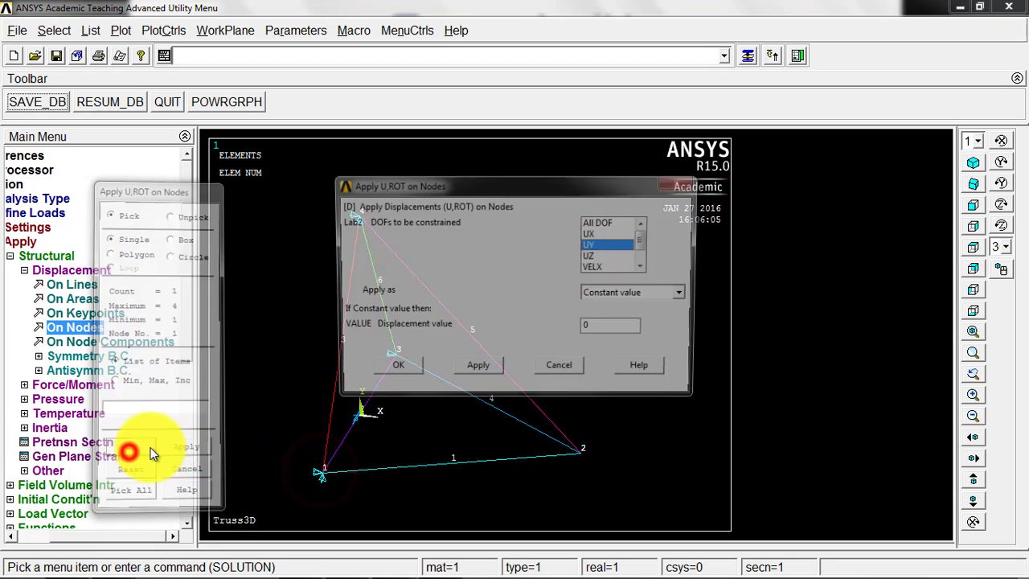
pyautogui.click(614, 258)
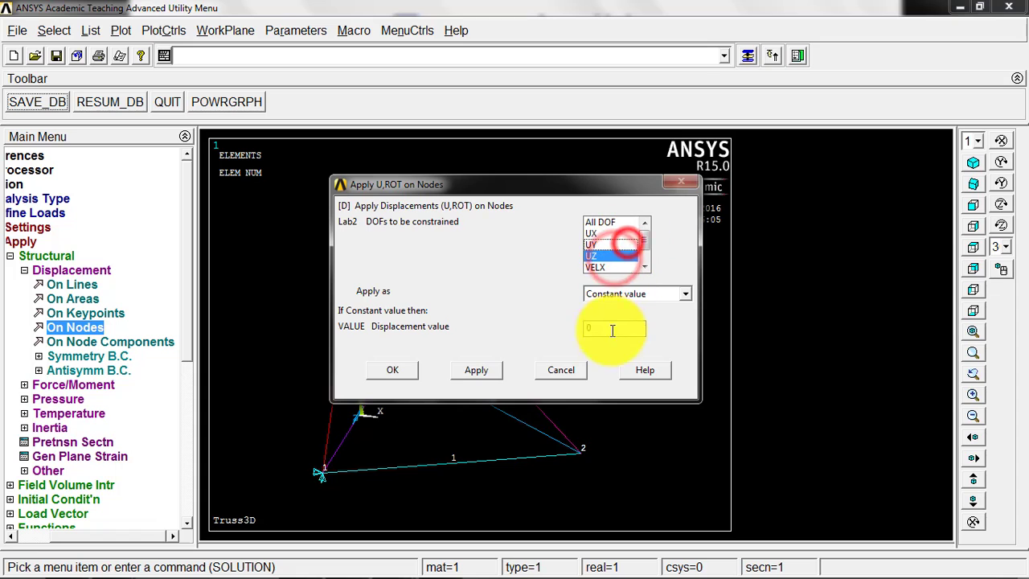
pyautogui.click(389, 371)
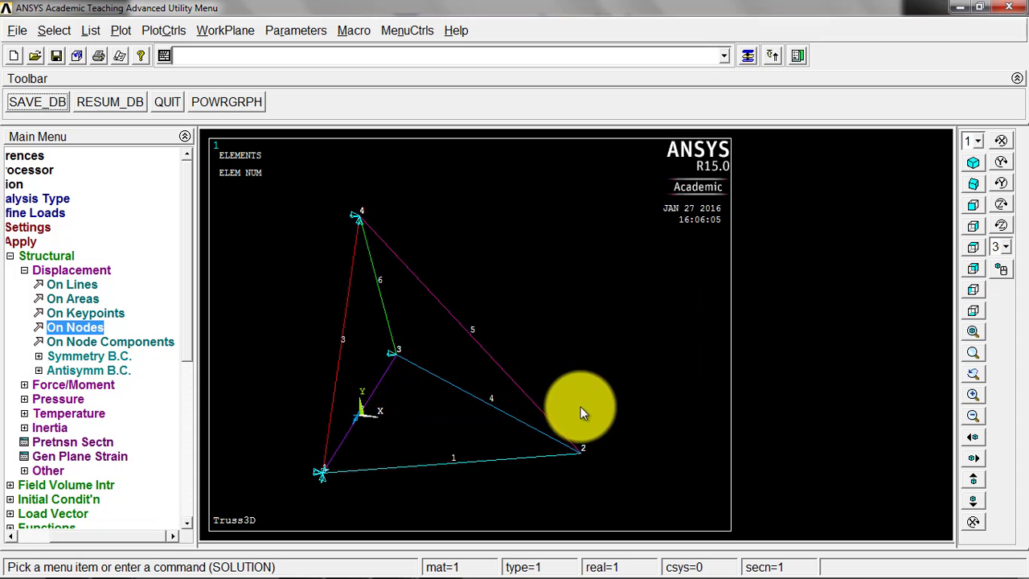
# Show the truss in the isometric view and list the DOF constraints on all nodes.
pyautogui.click(975, 172)
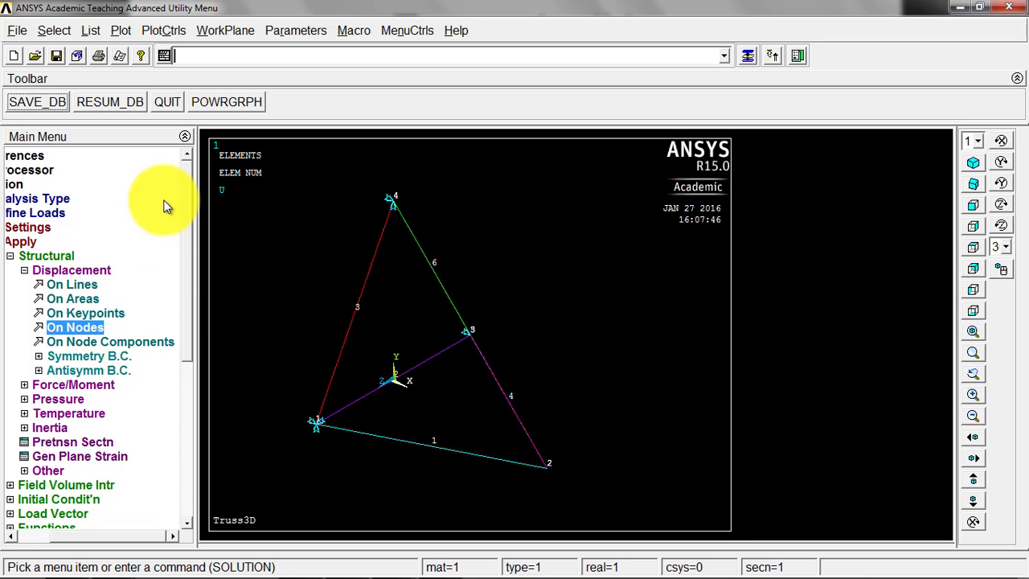
pyautogui.click(103, 30)
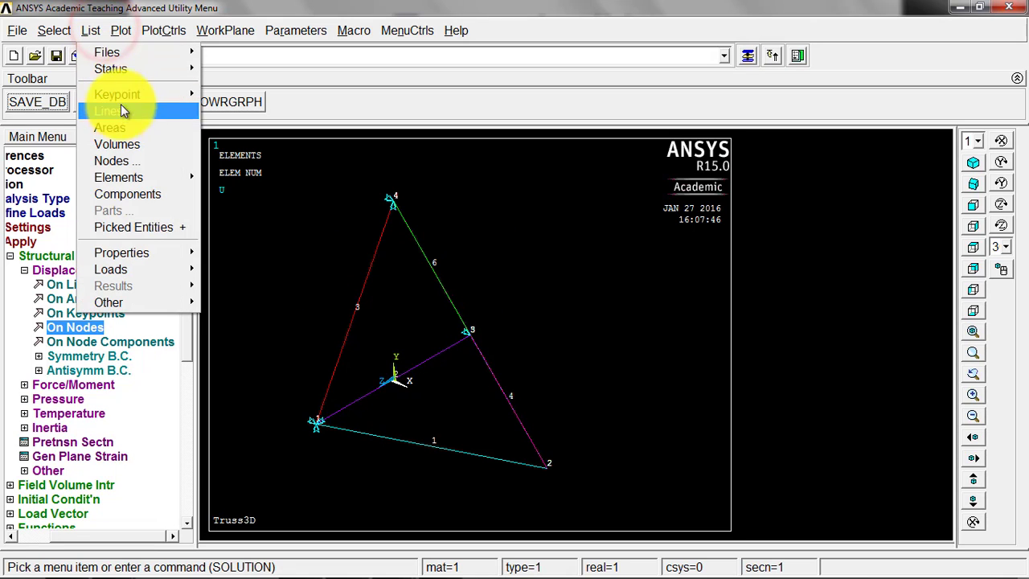
pyautogui.moveTo(119, 266)
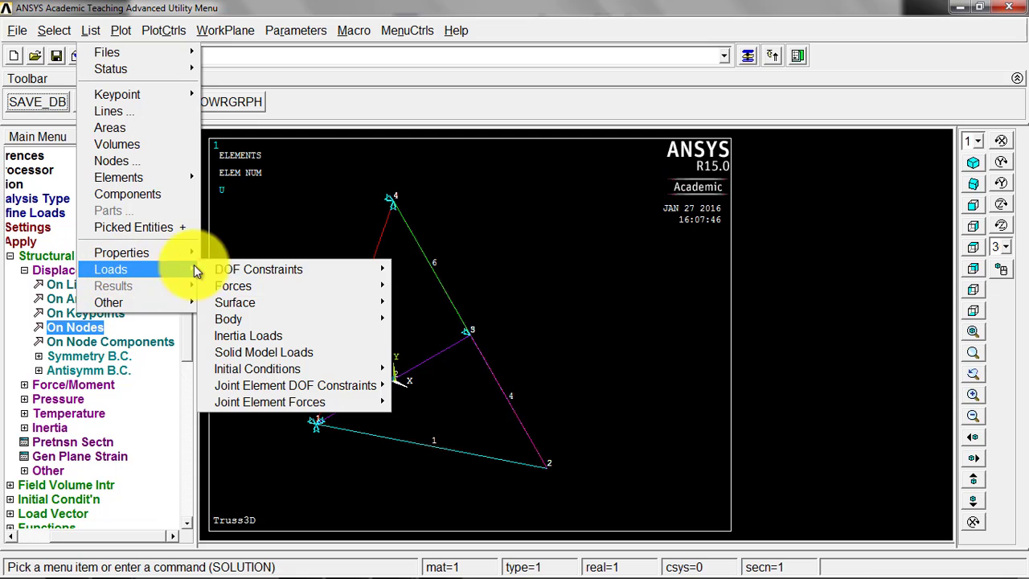
pyautogui.moveTo(242, 268)
pyautogui.click(419, 272)
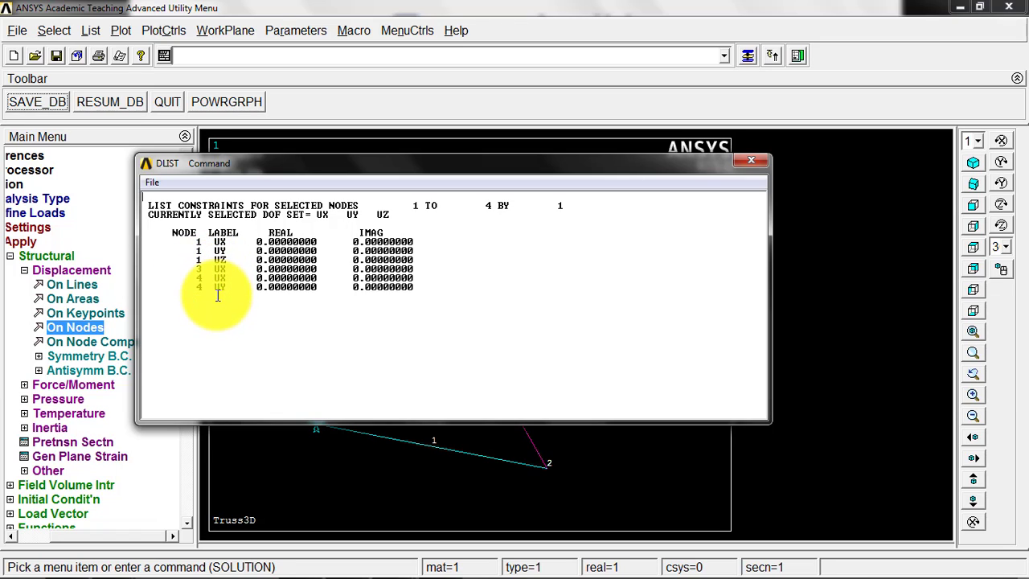
# Close the constraint listing and check the 200 lb load at node 2 on the example slide, underlining its value.
pyautogui.click(743, 164)
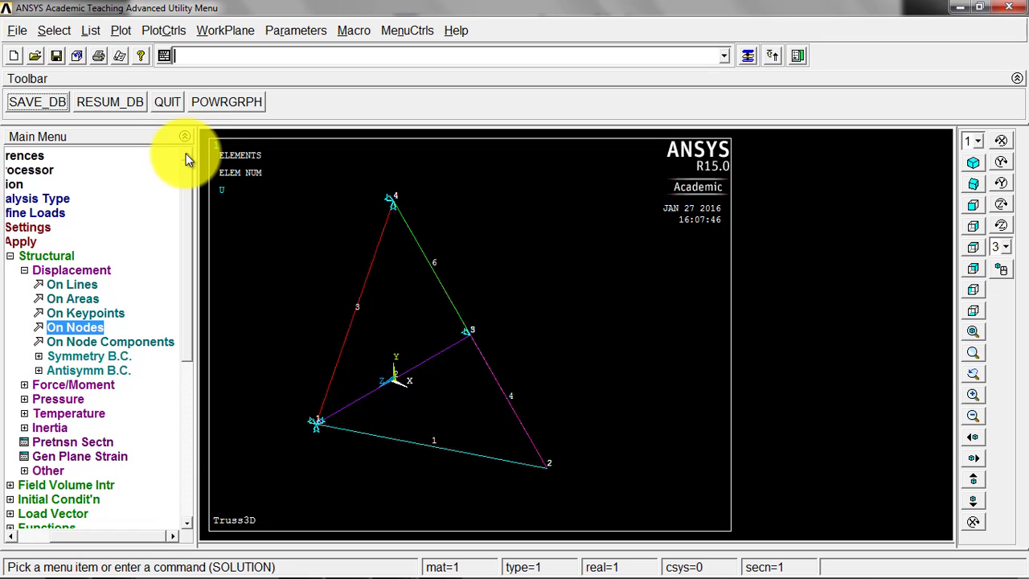
pyautogui.click(23, 270)
pyautogui.click(110, 286)
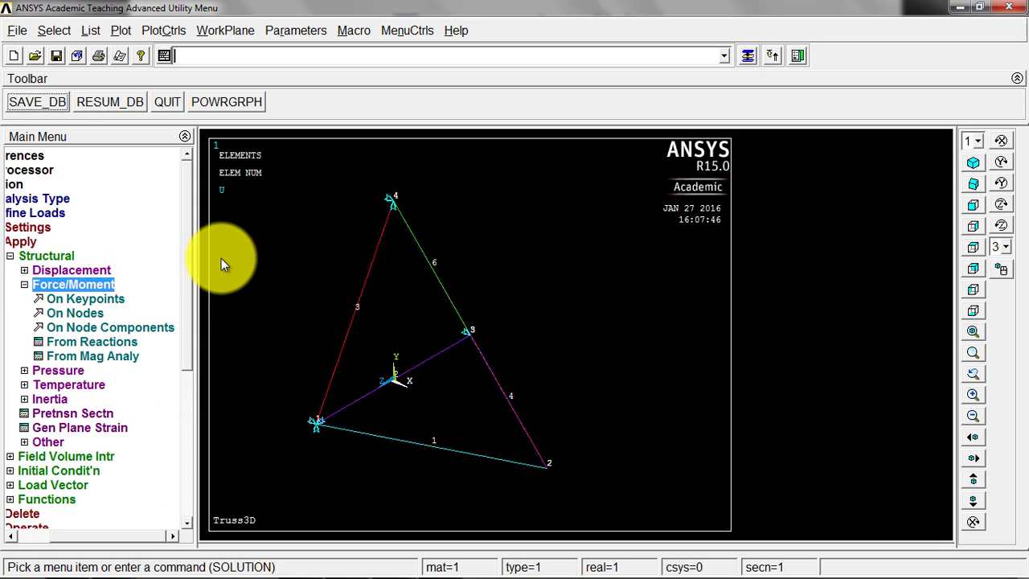
pyautogui.hotkey('alt', 'Tab')
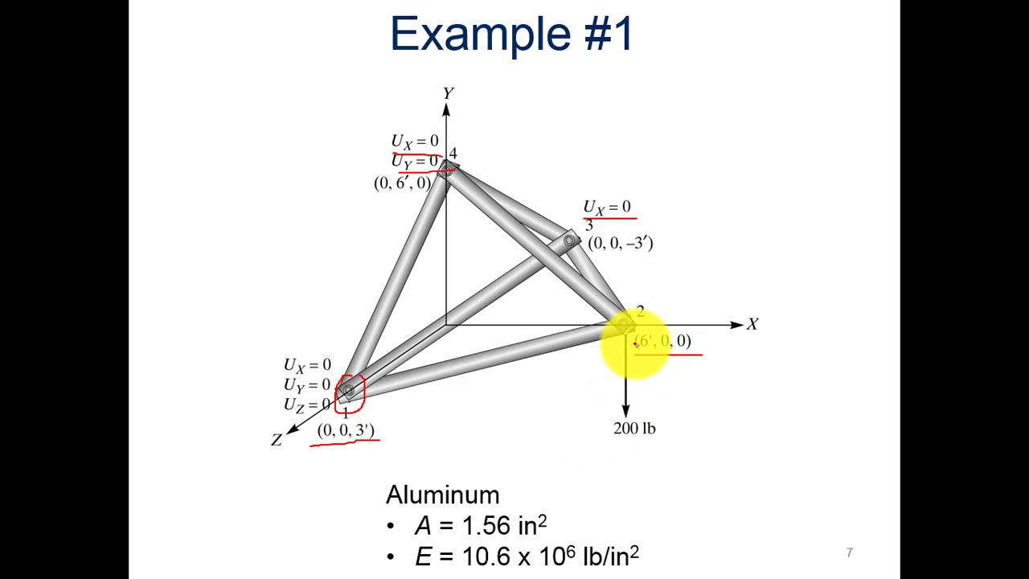
pyautogui.moveTo(609, 437); pyautogui.dragTo(623, 437)
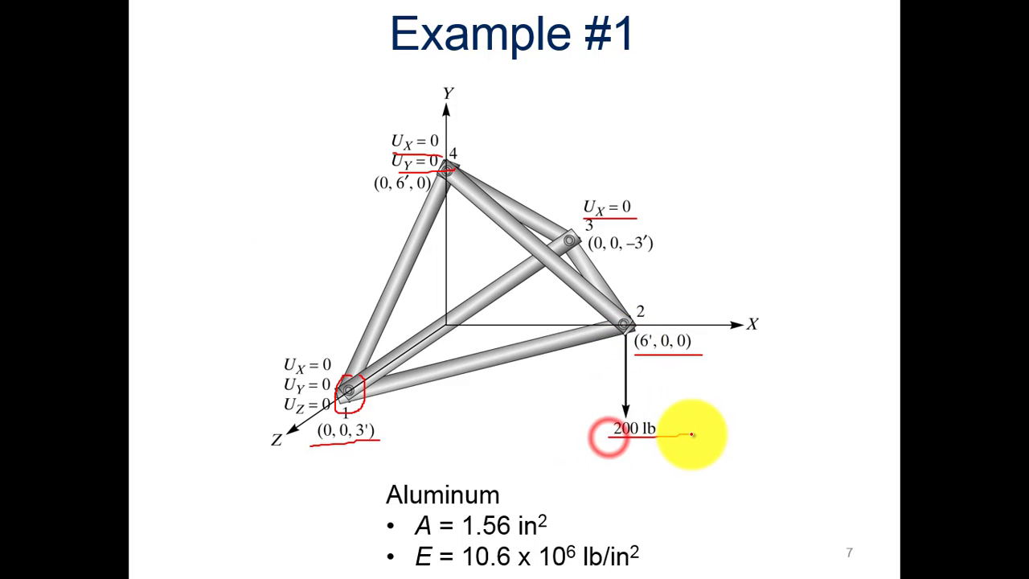
pyautogui.hotkey('alt', 'Tab')
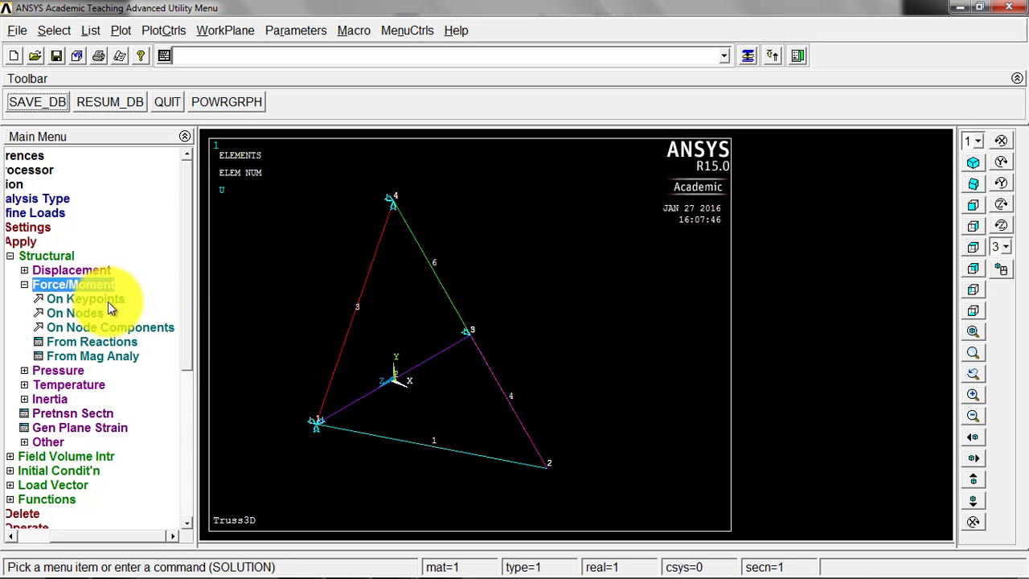
# Apply a constant FY force of -200 at node 2 and save the database.
pyautogui.click(81, 312)
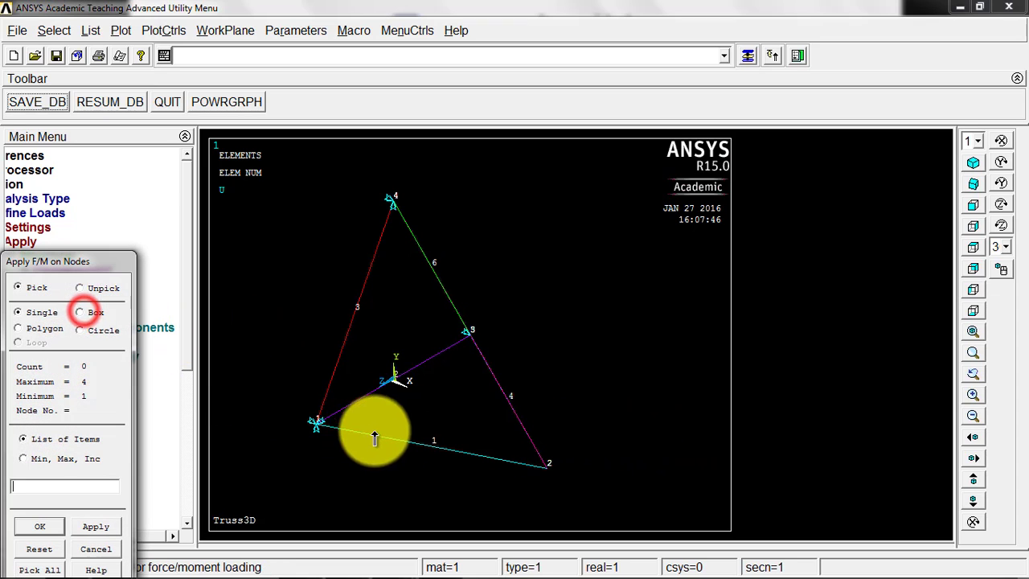
pyautogui.click(550, 469)
pyautogui.click(39, 527)
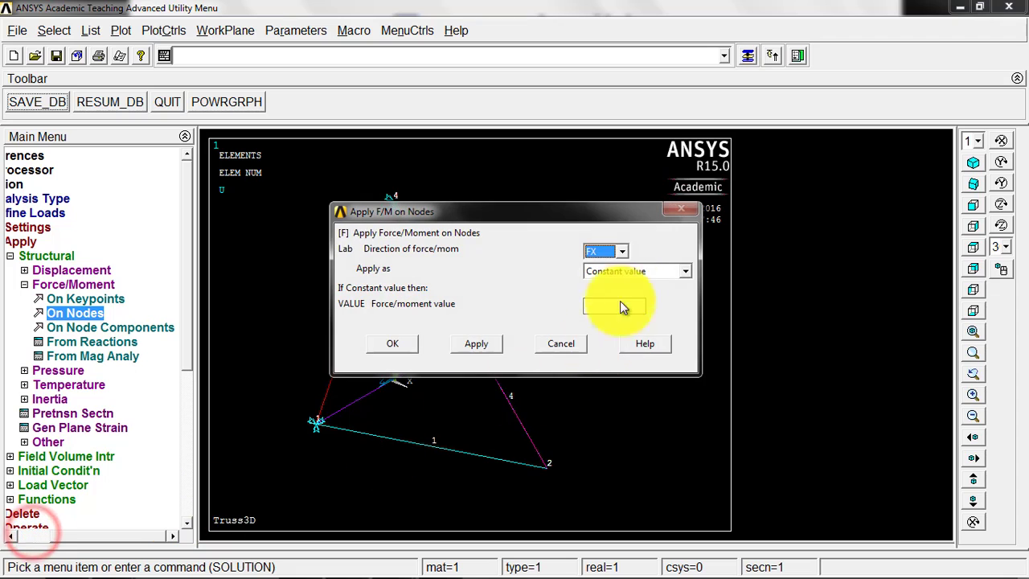
pyautogui.click(622, 251)
pyautogui.click(604, 278)
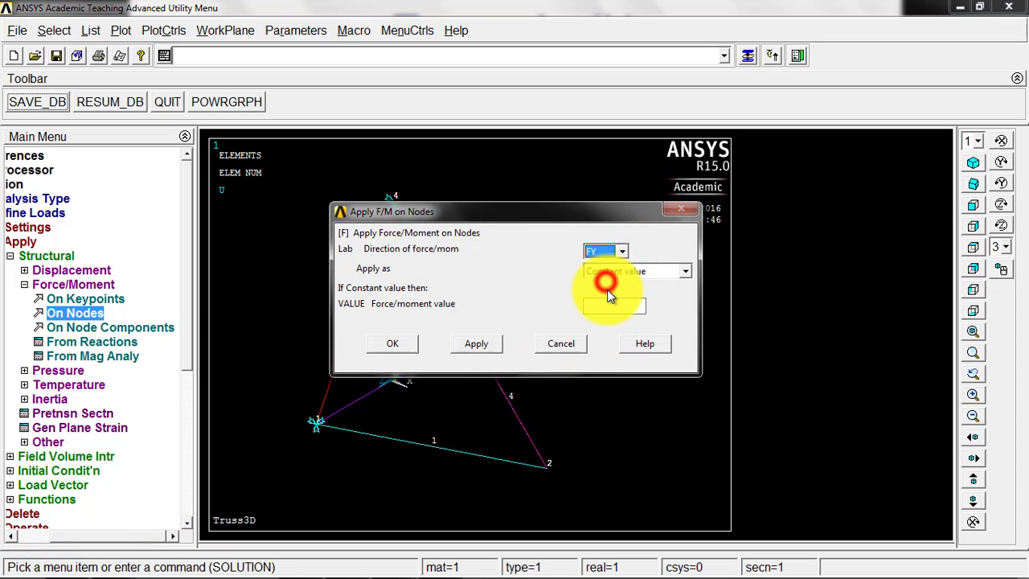
pyautogui.click(607, 303)
pyautogui.write('-200')
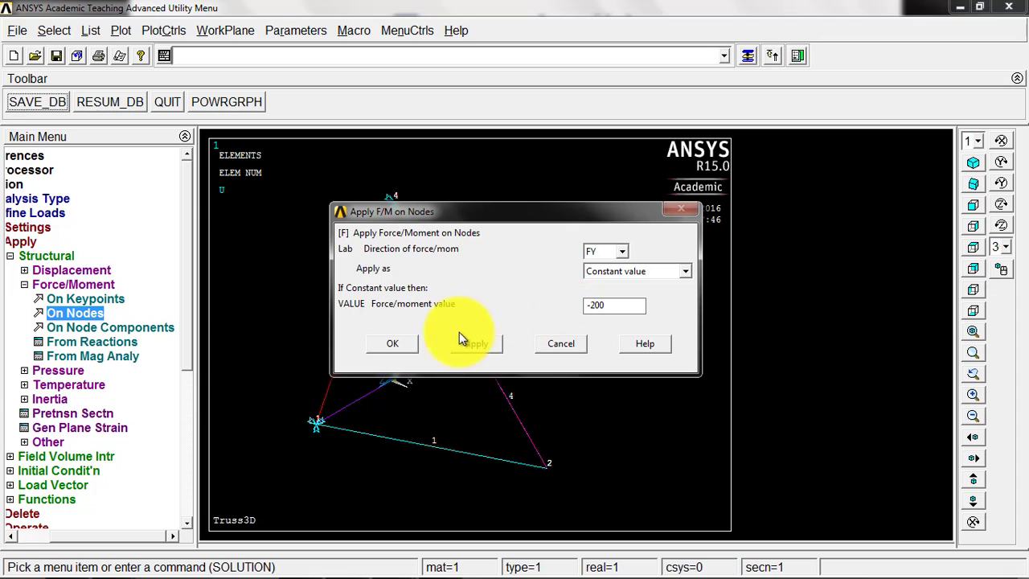
pyautogui.click(394, 344)
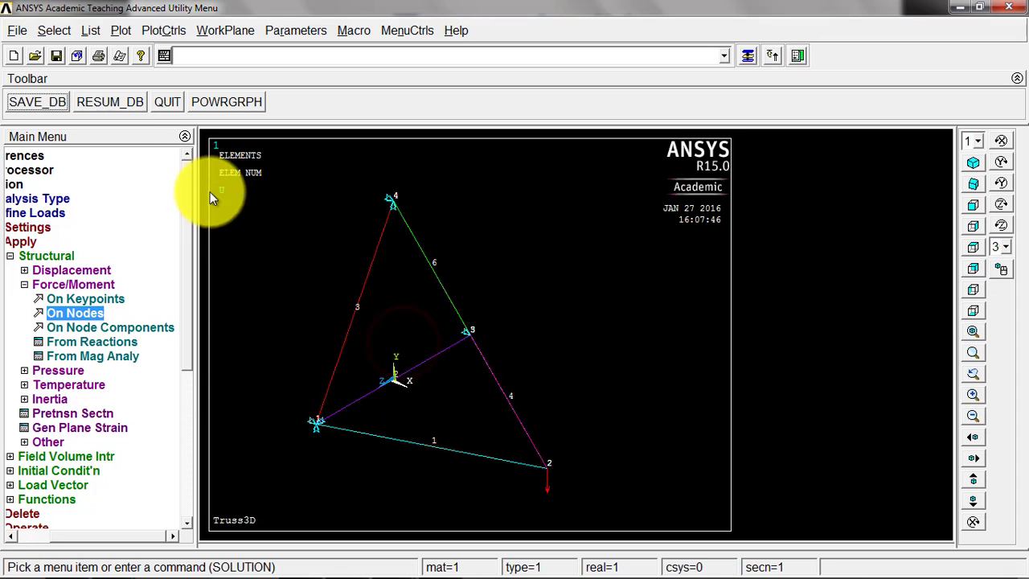
pyautogui.click(41, 106)
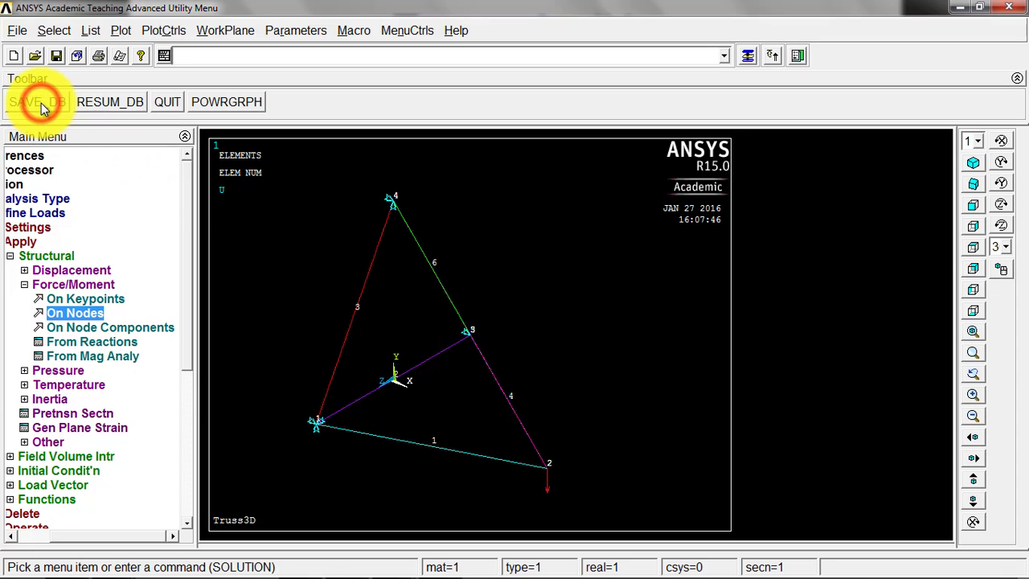
# Solve the current load step and close the solution notice and status listing.
pyautogui.click(16, 258)
pyautogui.click(14, 185)
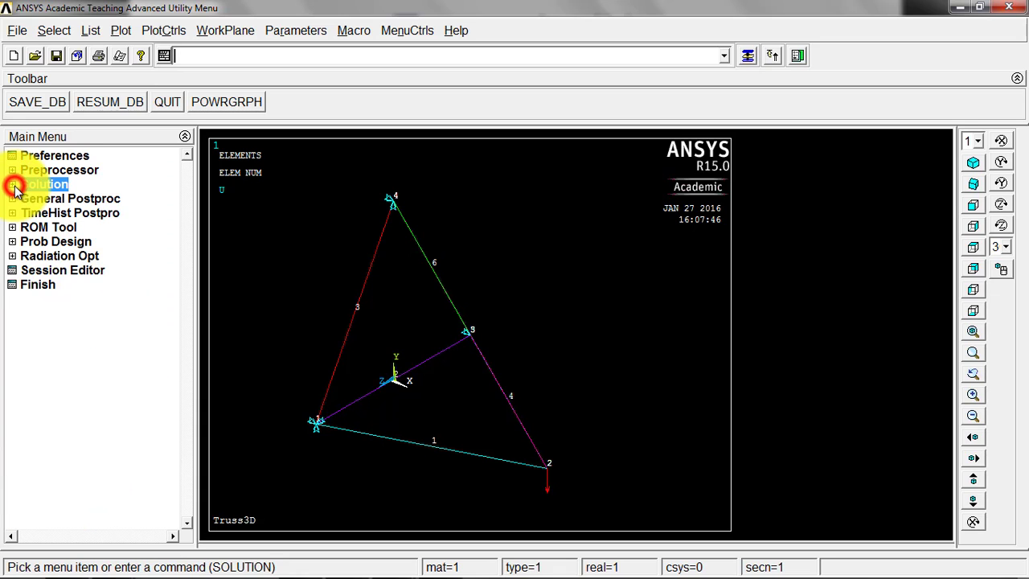
pyautogui.click(13, 185)
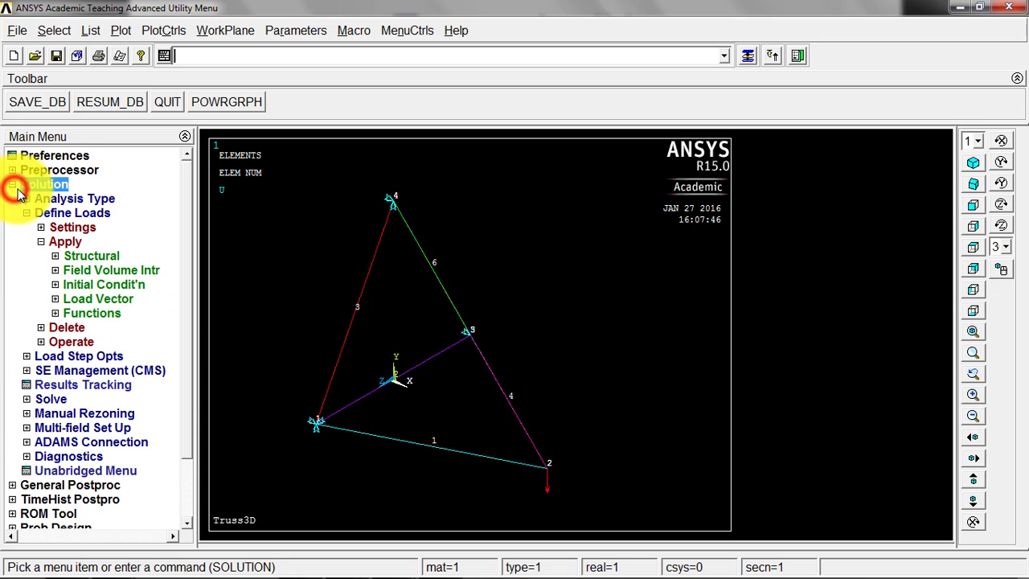
pyautogui.click(45, 400)
pyautogui.click(74, 286)
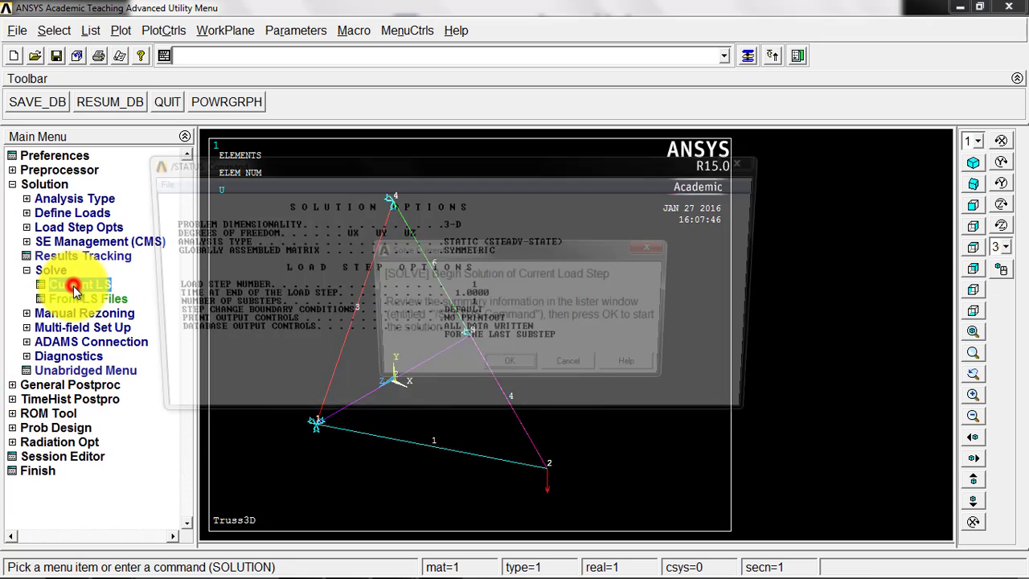
pyautogui.click(505, 372)
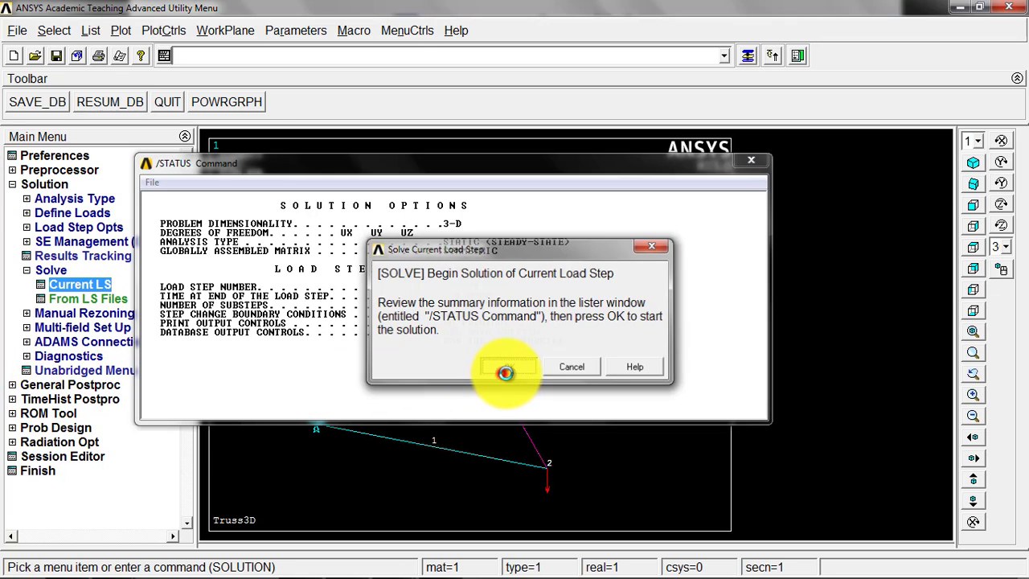
pyautogui.click(212, 109)
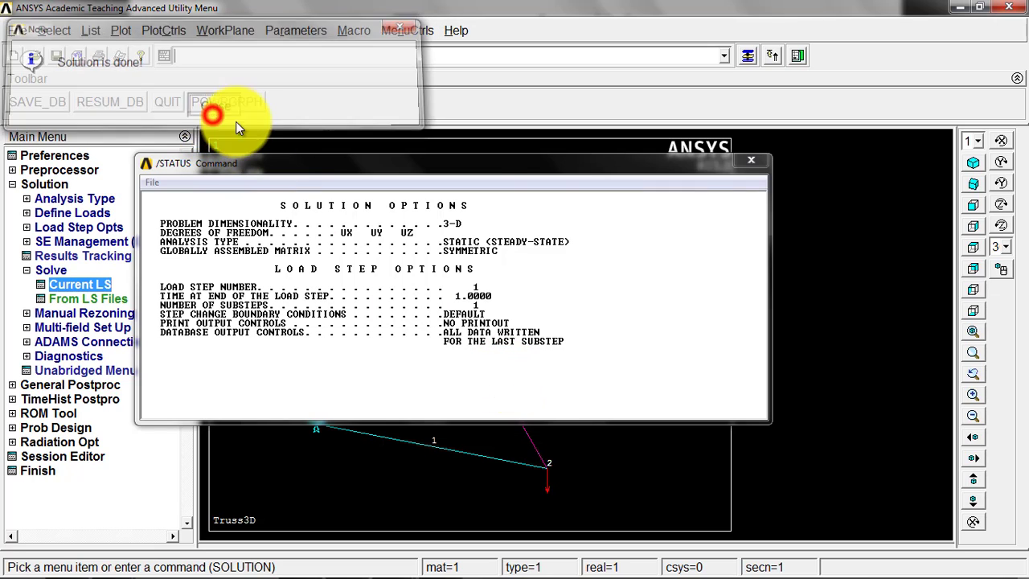
pyautogui.click(751, 160)
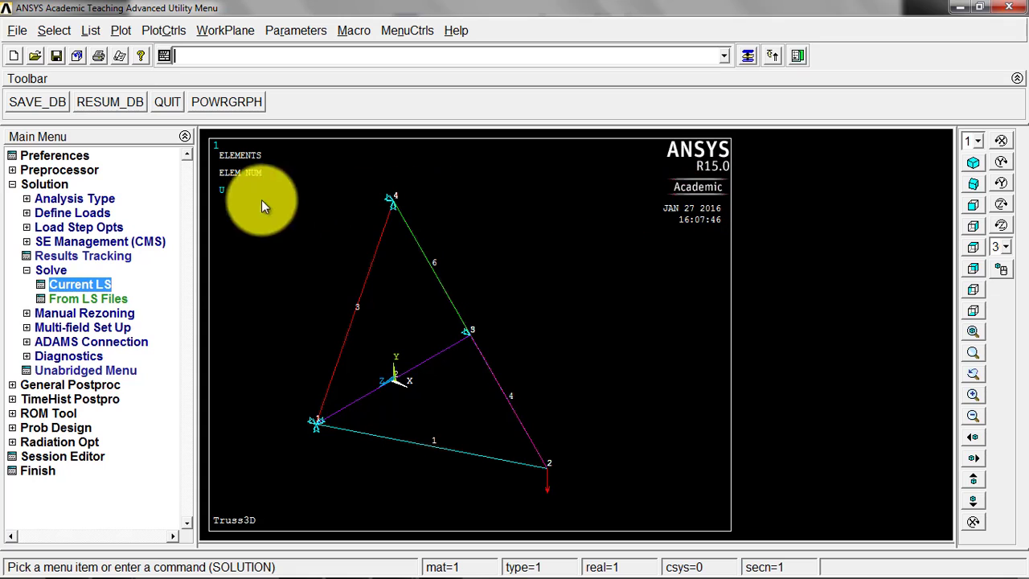
# Plot the deformed shape together with the undeformed truss and examine it from the left, bottom and back views.
pyautogui.click(76, 386)
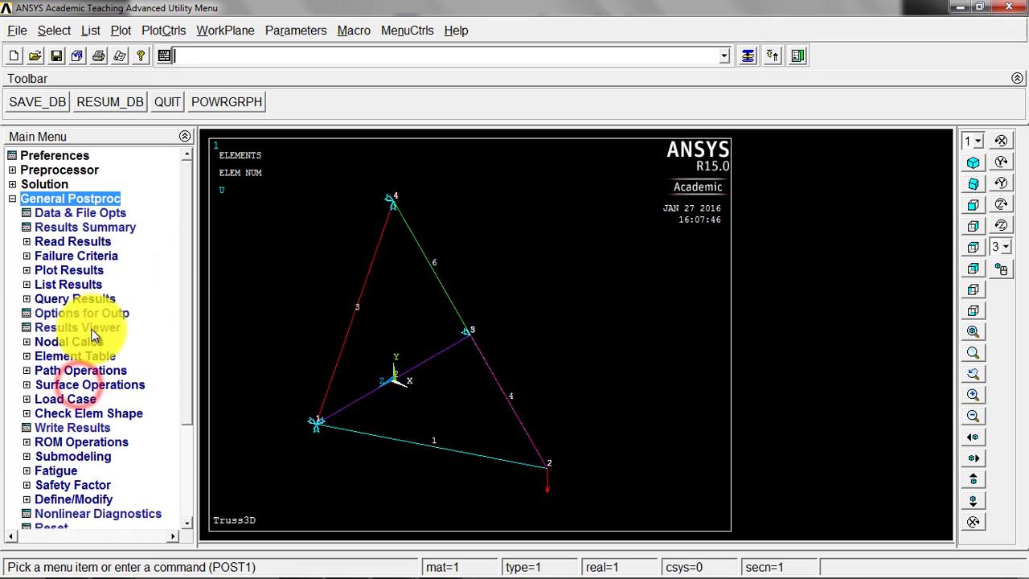
pyautogui.click(70, 269)
pyautogui.click(87, 285)
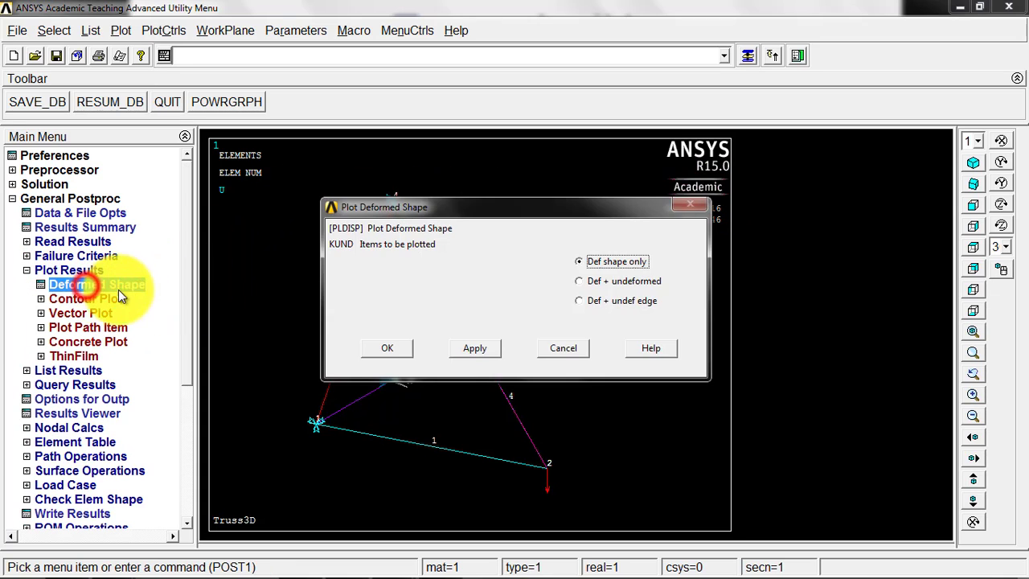
pyautogui.click(613, 280)
pyautogui.click(387, 348)
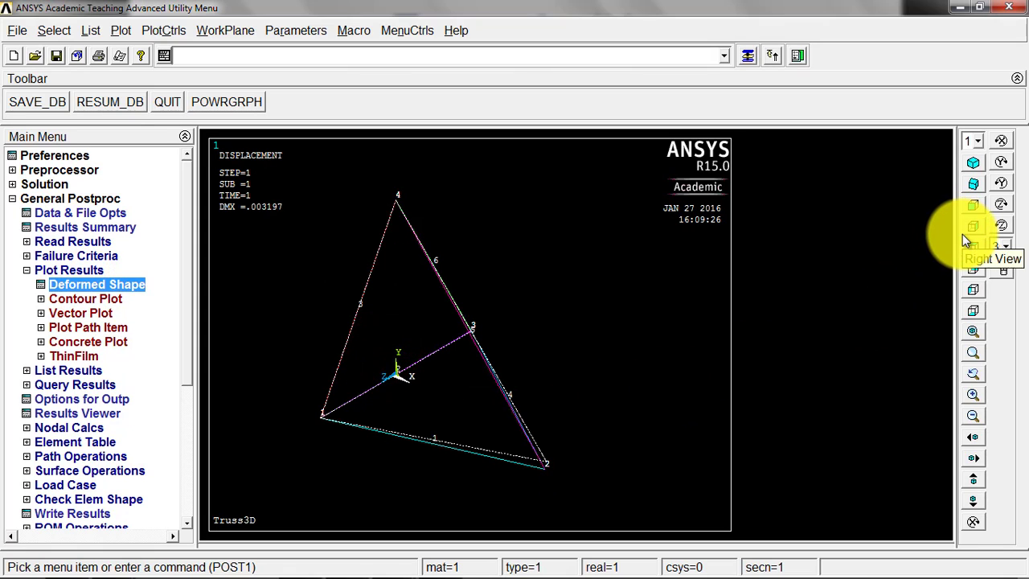
pyautogui.click(971, 291)
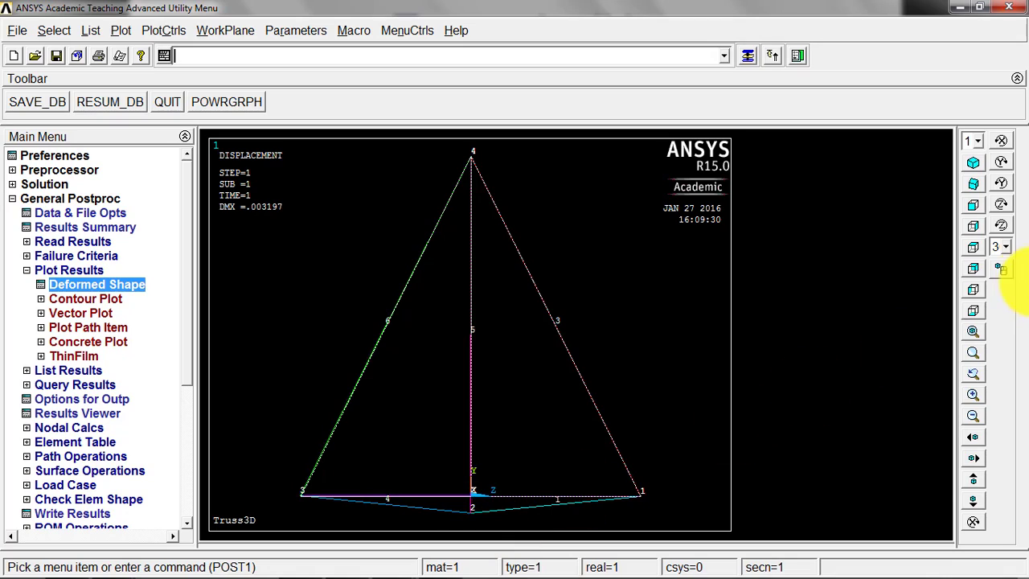
pyautogui.click(972, 311)
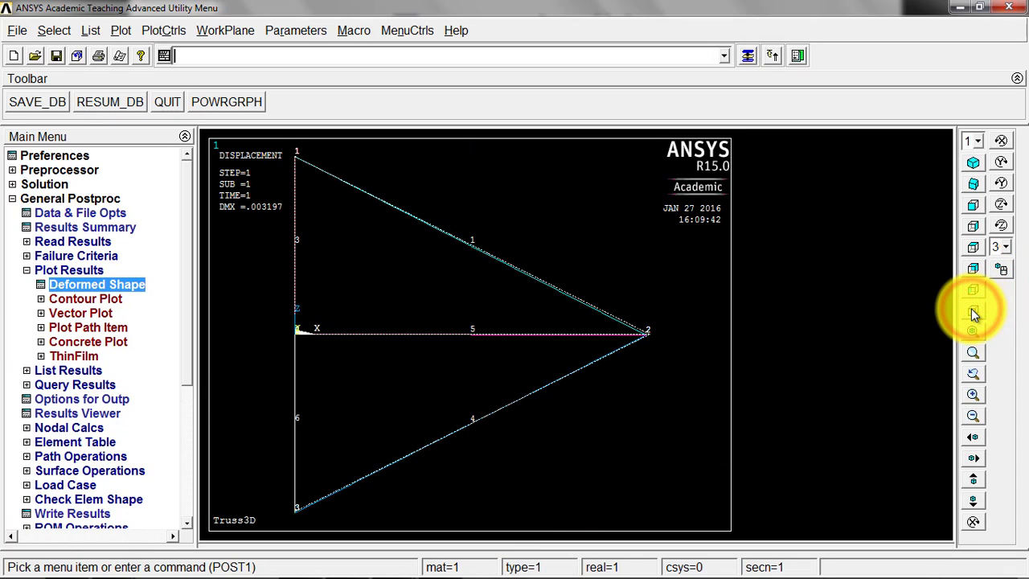
pyautogui.click(976, 283)
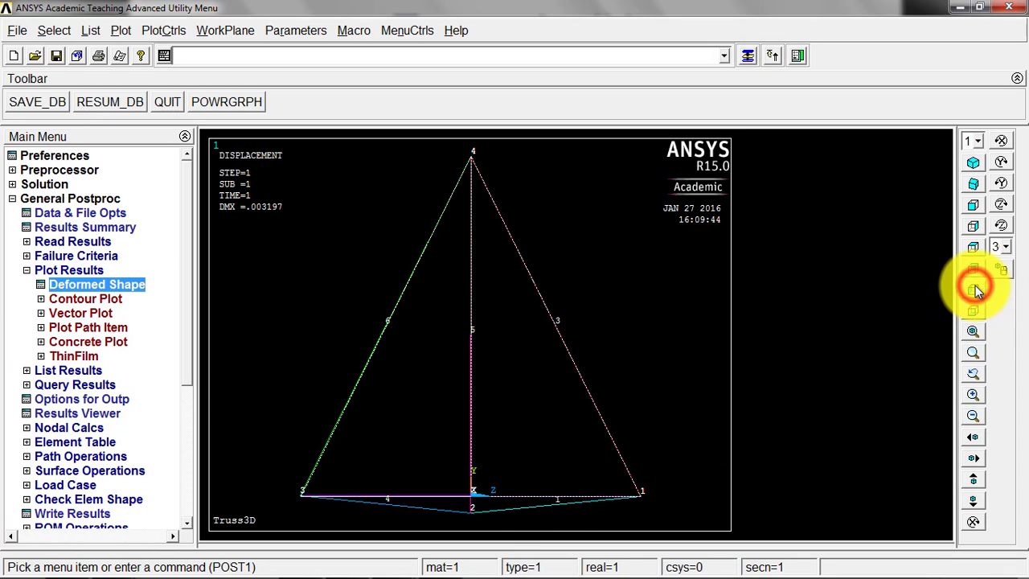
pyautogui.click(975, 268)
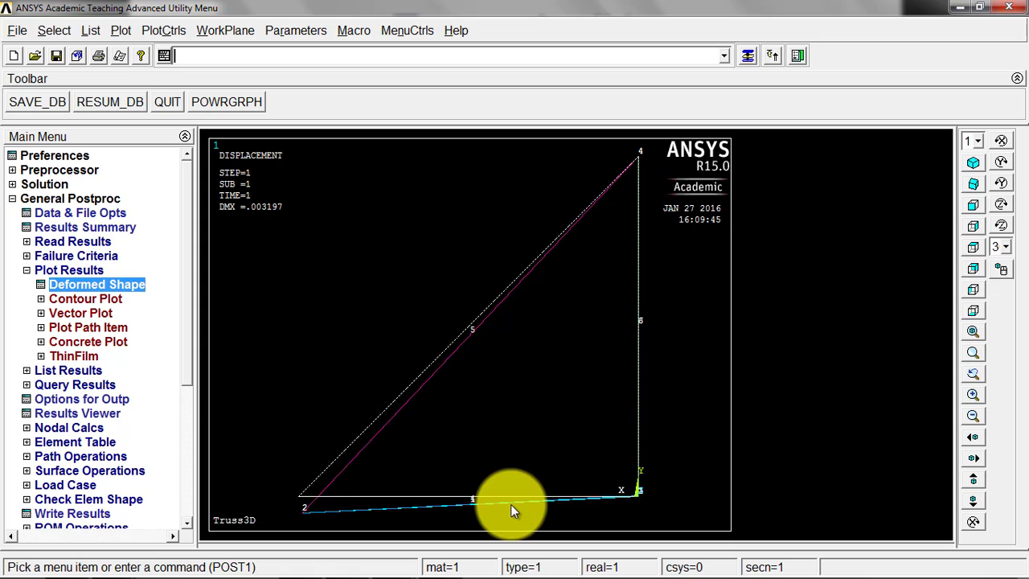
# List the nodal DOF solution for the displacement vector sum, review it and close the listing.
pyautogui.click(49, 369)
pyautogui.click(108, 358)
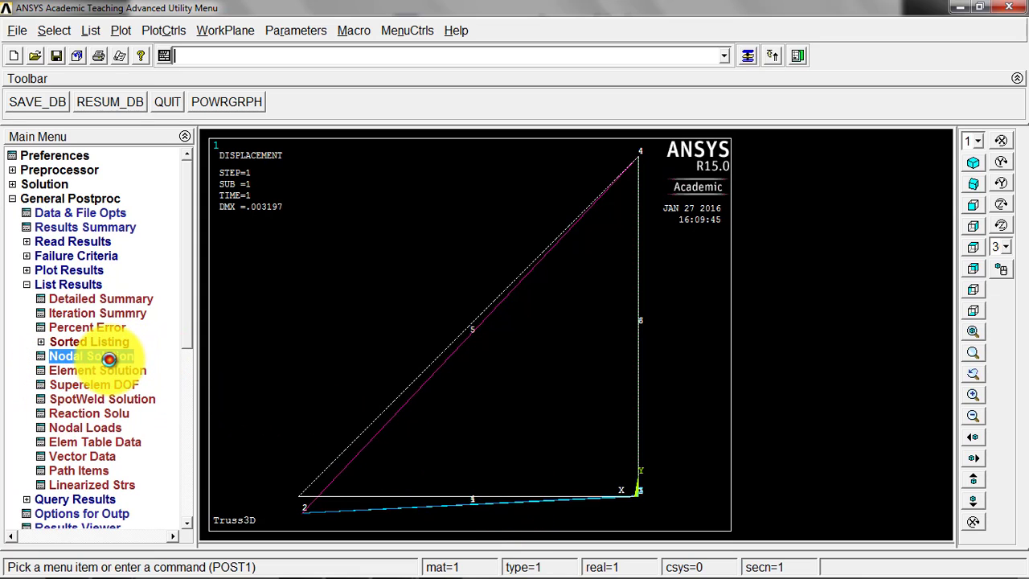
pyautogui.click(458, 229)
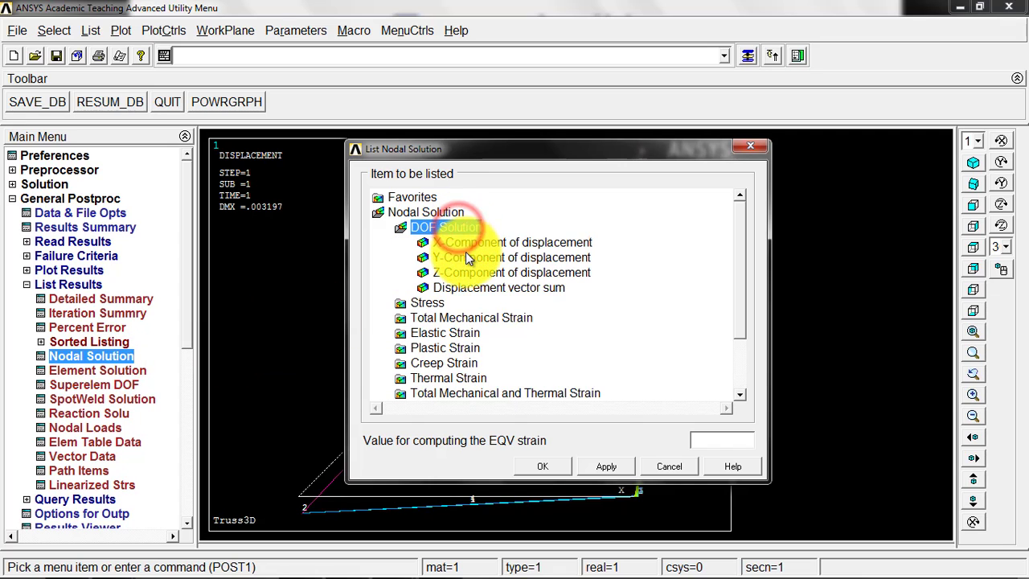
pyautogui.click(441, 287)
pyautogui.click(540, 467)
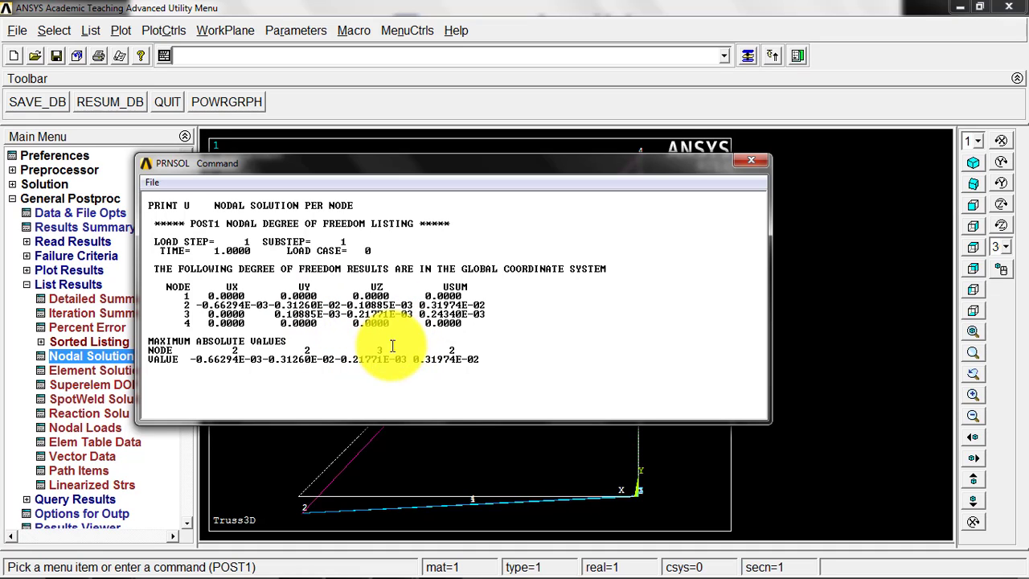
pyautogui.click(757, 164)
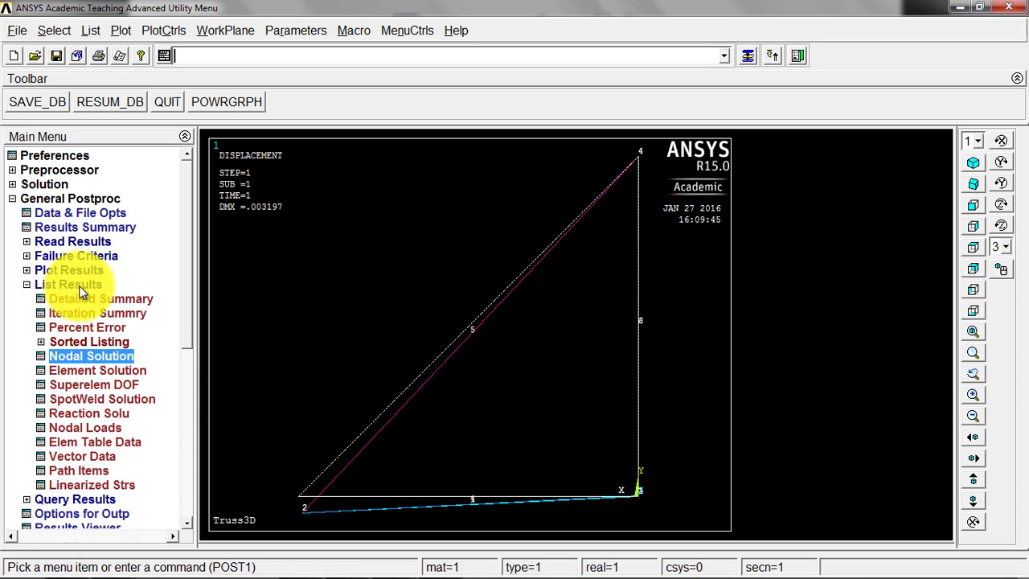
pyautogui.click(28, 285)
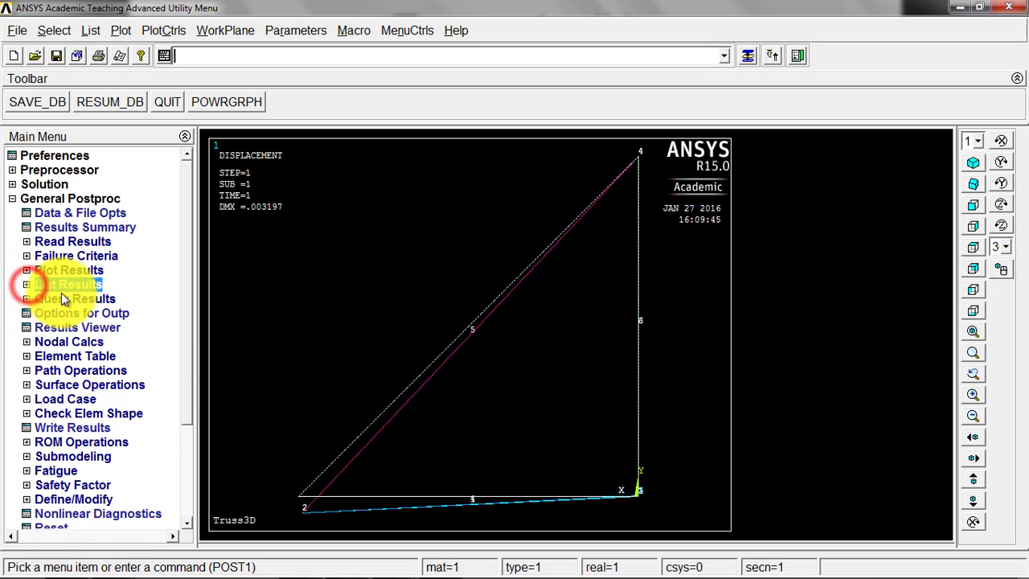
# Define an element table item labelled AXforce using the by-sequence-number result SMISC, 1.
pyautogui.click(58, 356)
pyautogui.click(96, 374)
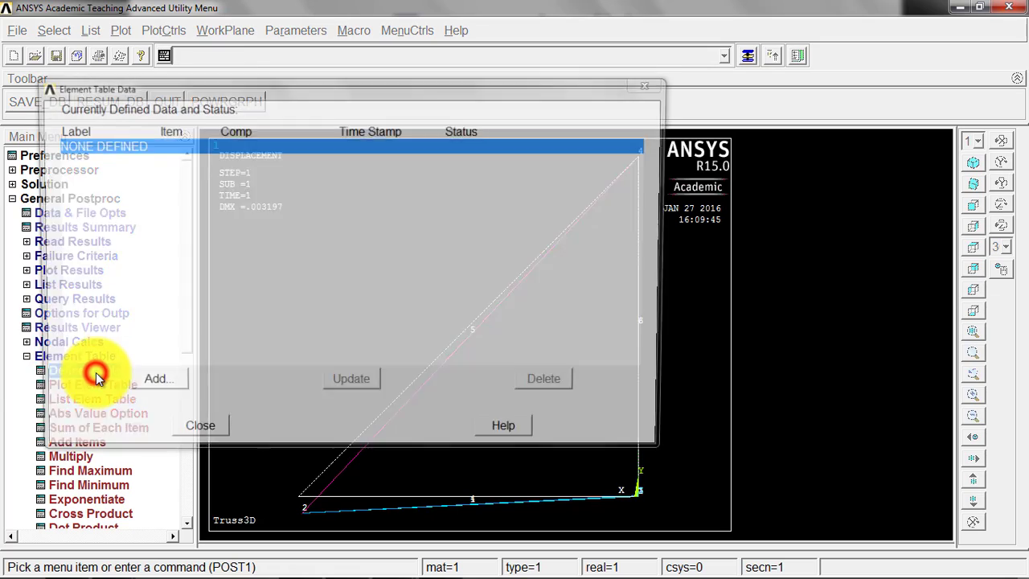
pyautogui.click(146, 383)
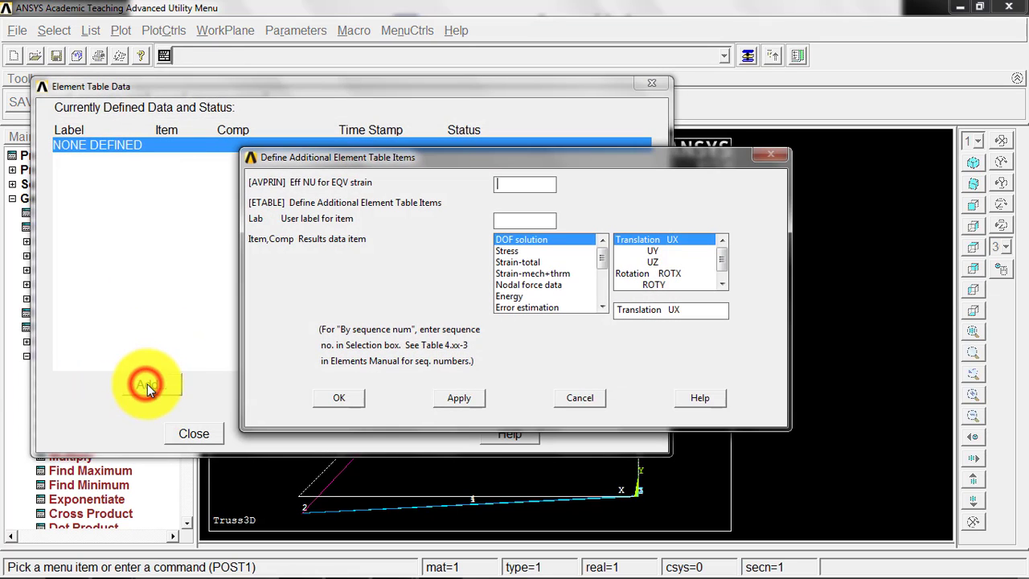
pyautogui.click(531, 223)
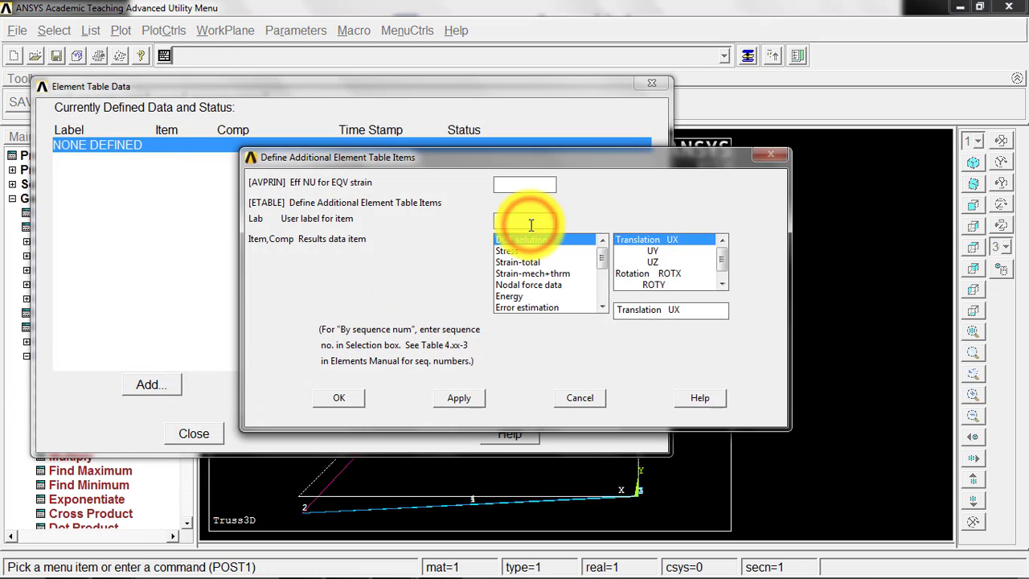
pyautogui.write('AXfor')
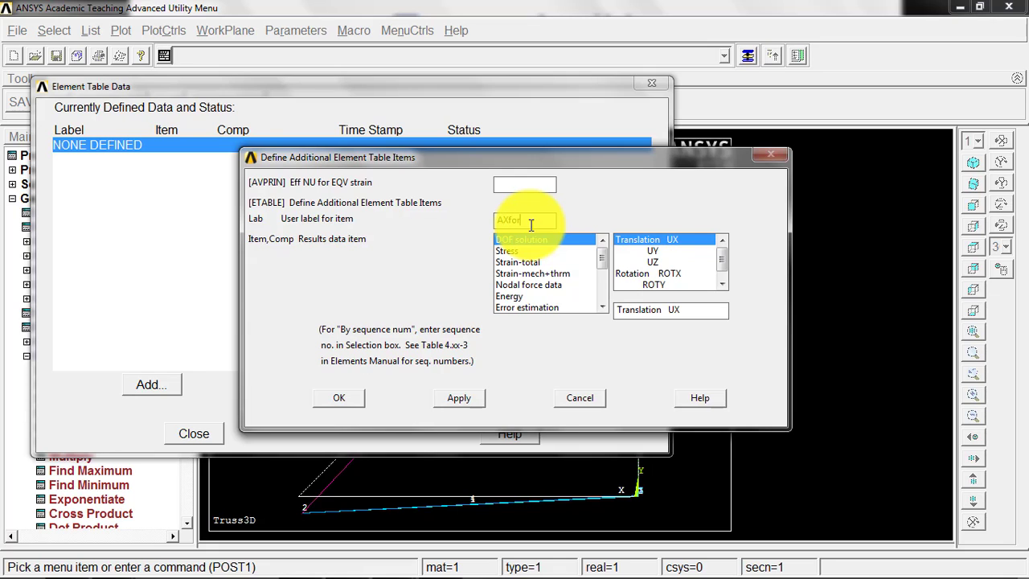
pyautogui.write('ce')
pyautogui.moveTo(601, 259); pyautogui.dragTo(602, 296)
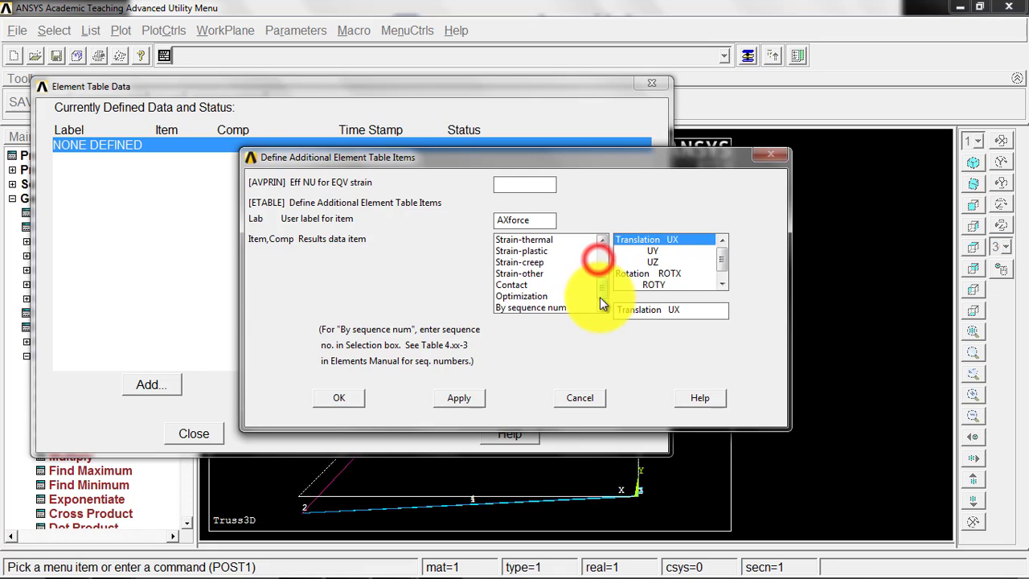
pyautogui.click(574, 307)
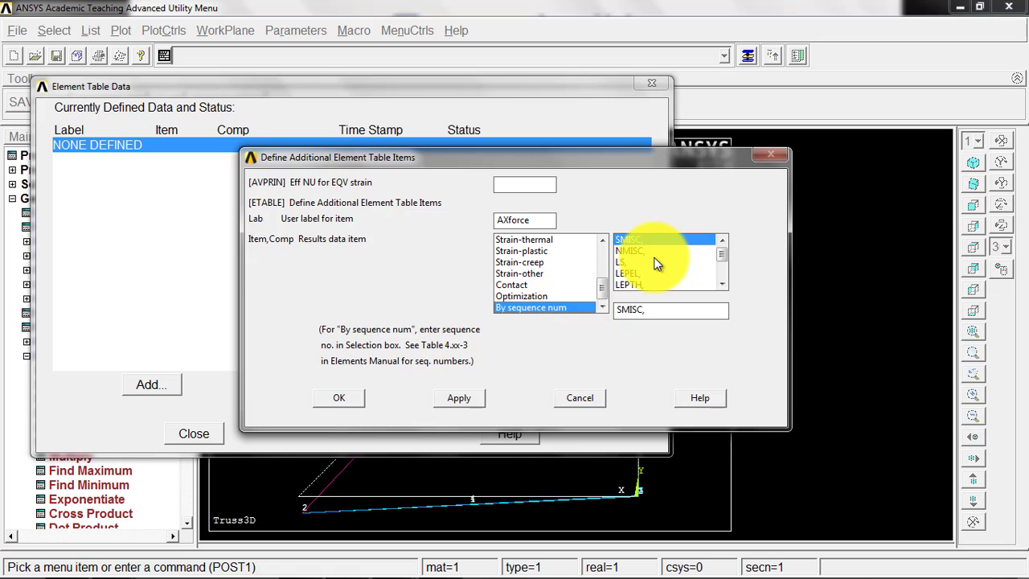
pyautogui.click(666, 311)
pyautogui.write('1')
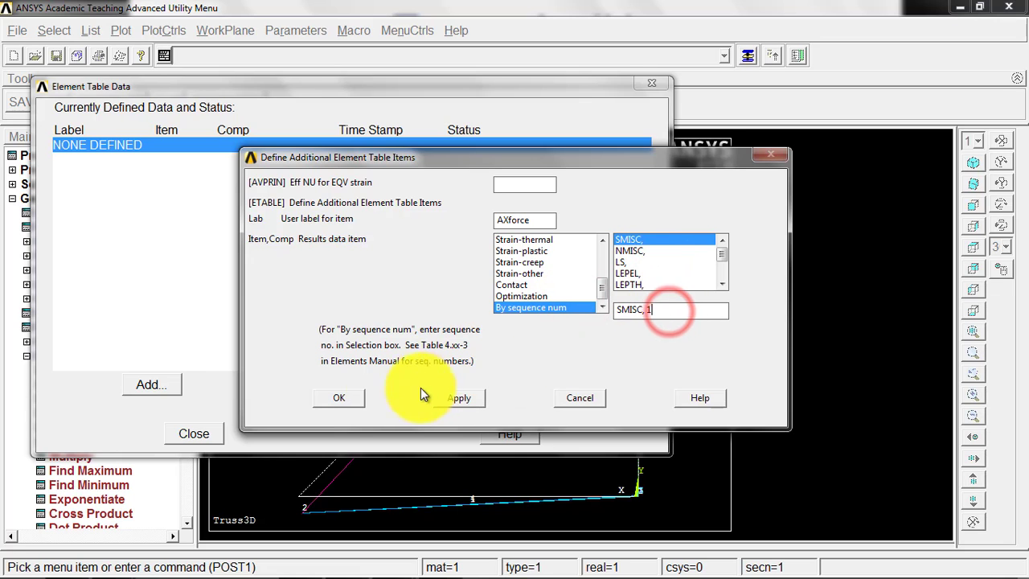
pyautogui.click(342, 399)
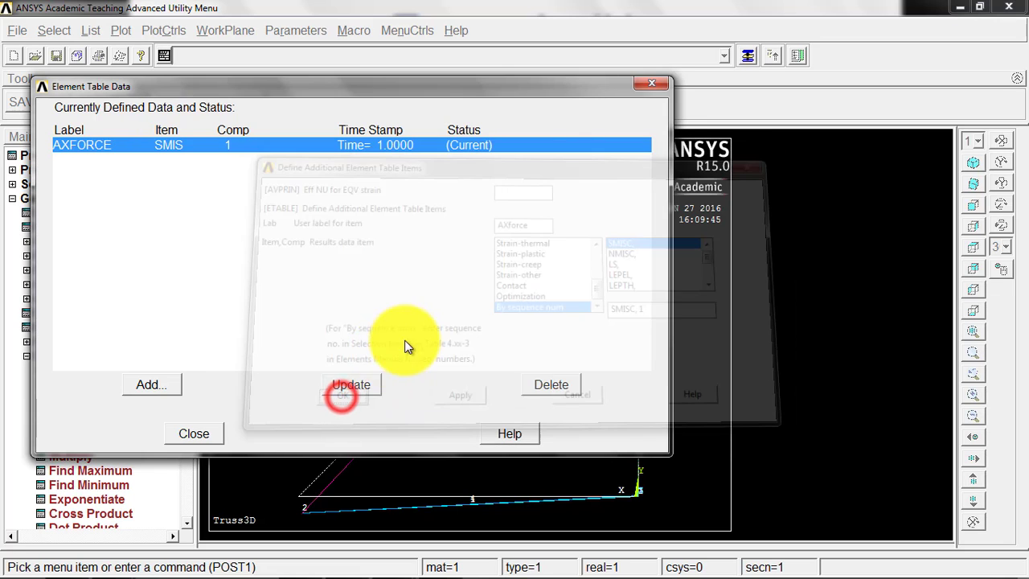
# Add a second element table item labelled AXstress using the by-sequence-number result LS, 1, and close the element table data.
pyautogui.click(176, 379)
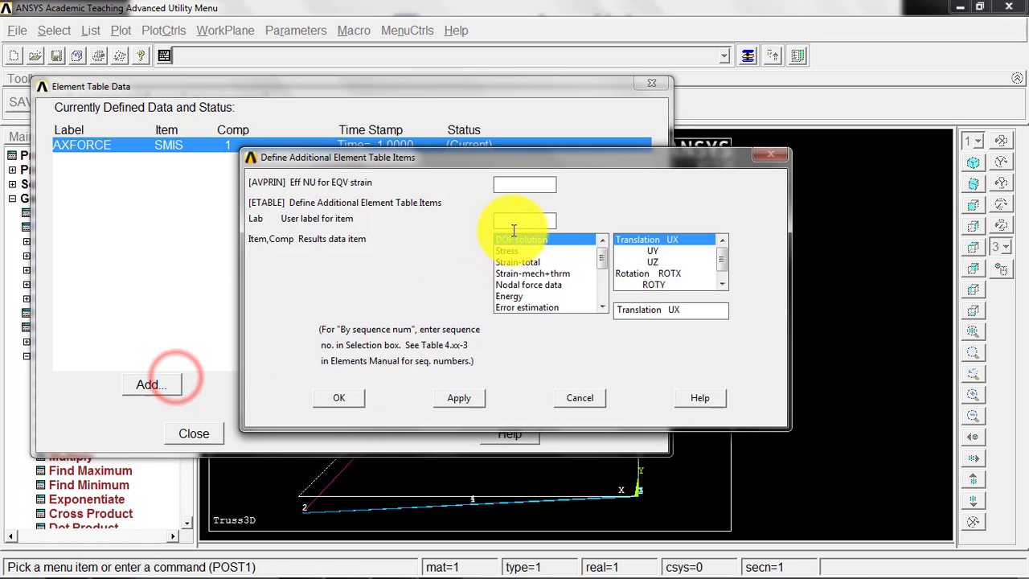
pyautogui.click(511, 223)
pyautogui.write('AXstress')
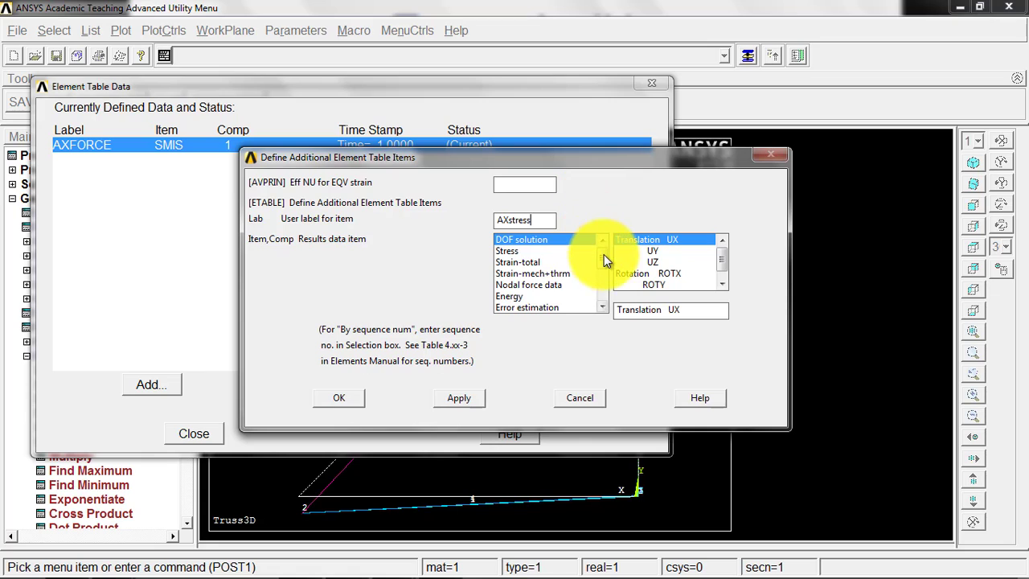
pyautogui.moveTo(603, 253); pyautogui.dragTo(603, 291)
pyautogui.click(553, 308)
pyautogui.click(627, 262)
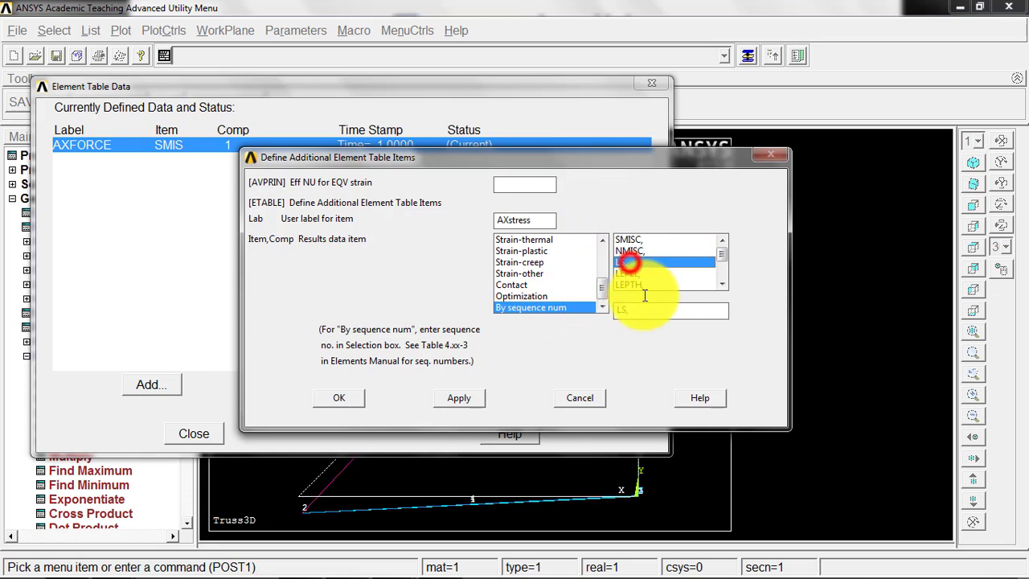
pyautogui.click(652, 311)
pyautogui.write('1')
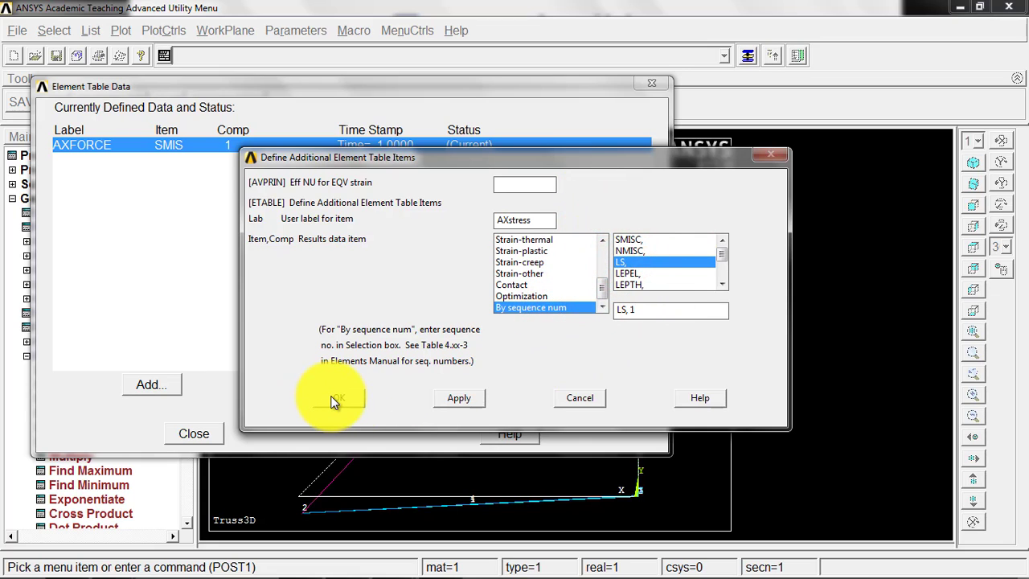
pyautogui.click(335, 400)
pyautogui.click(204, 433)
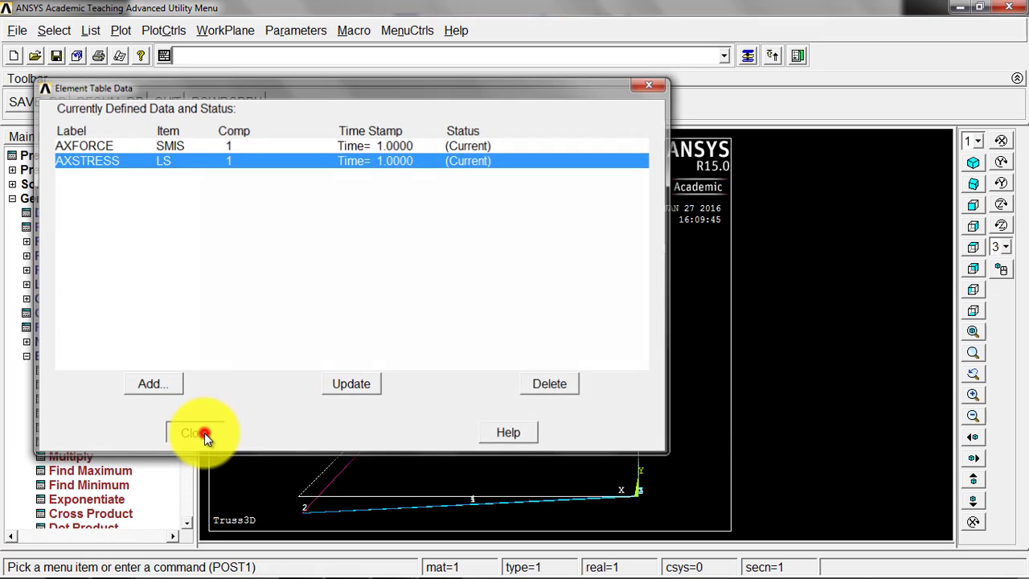
# List the element table data for both AXFORCE and AXSTRESS.
pyautogui.click(112, 399)
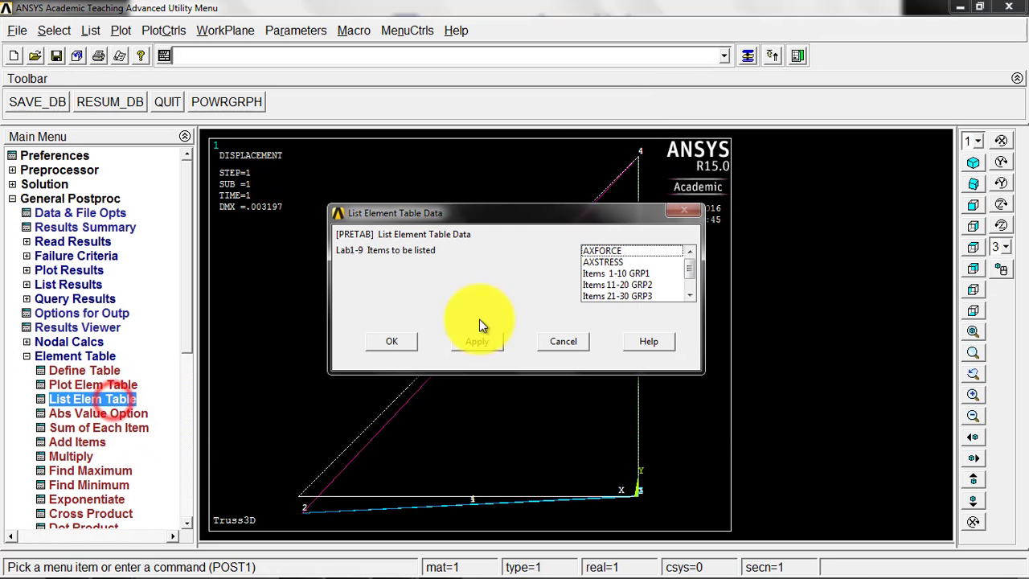
pyautogui.moveTo(623, 251); pyautogui.dragTo(627, 259)
pyautogui.click(391, 341)
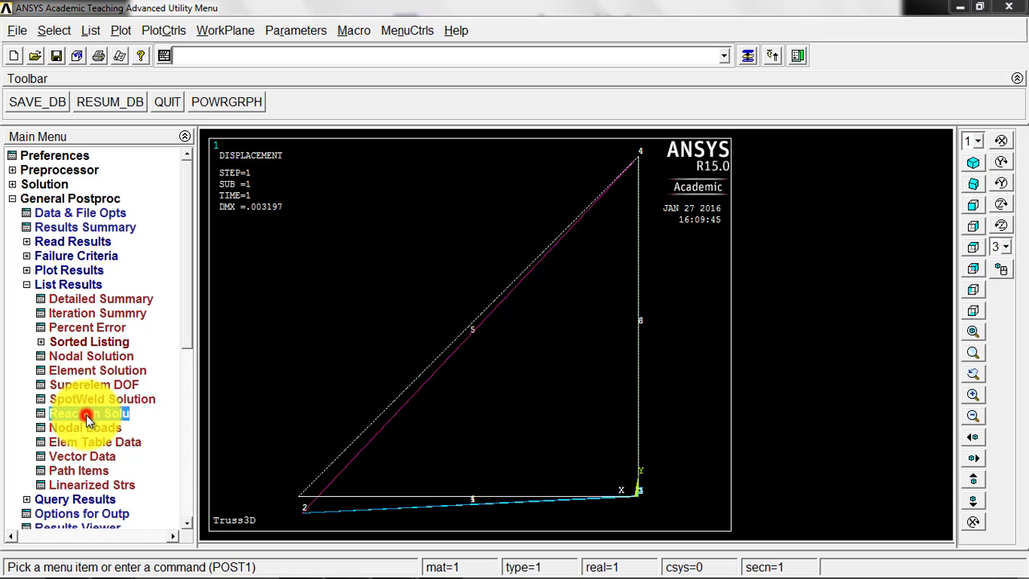
# List the reaction solution at the constrained nodes, review it and close the listing.
pyautogui.click(86, 413)
pyautogui.click(384, 375)
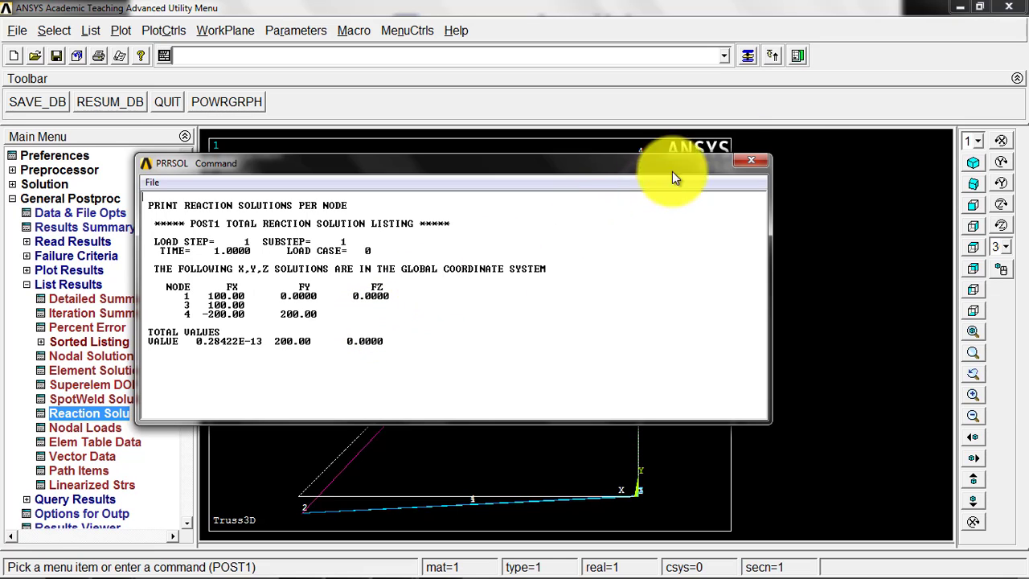
pyautogui.click(751, 161)
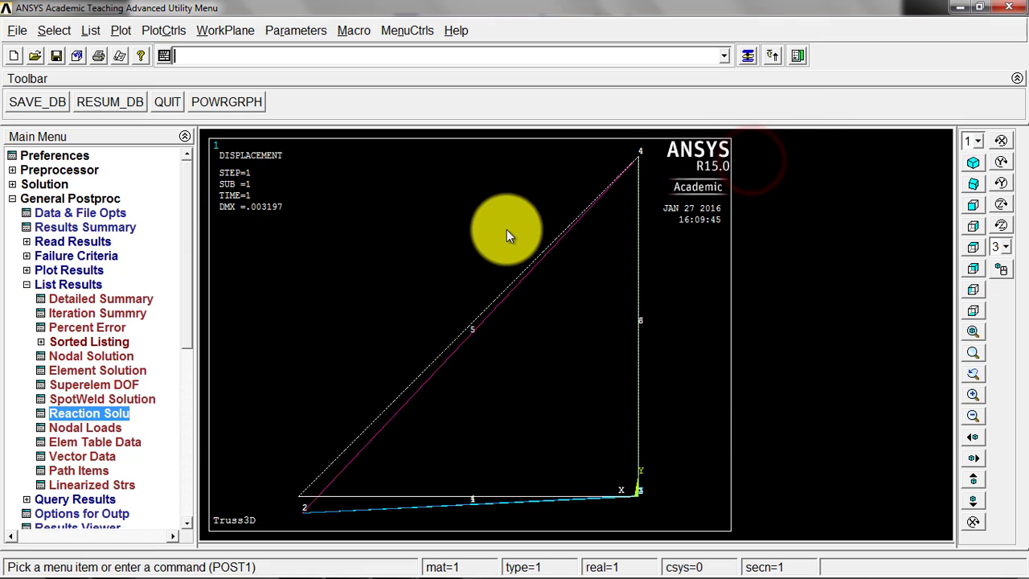